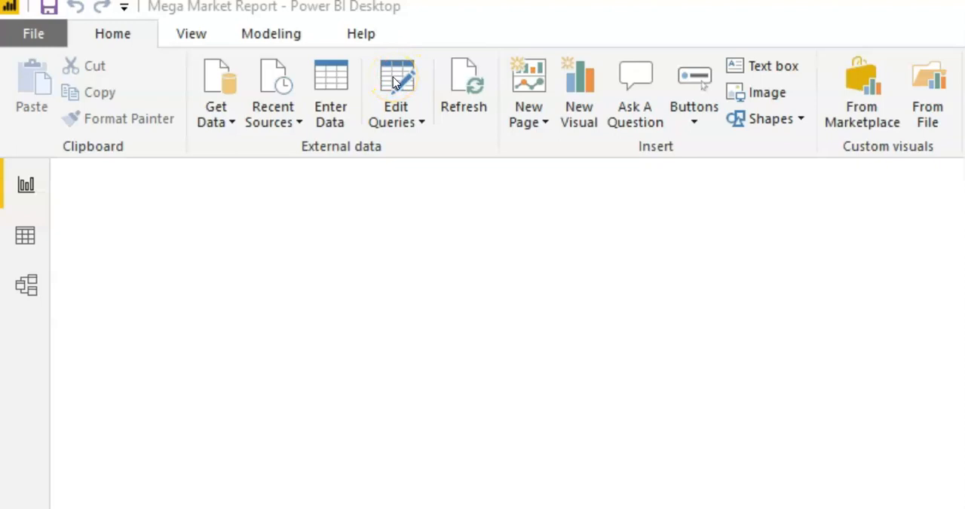
# Open the query editor and select the Prefix, FirstName and LastName columns of the Customers query.
pyautogui.click(395, 81)
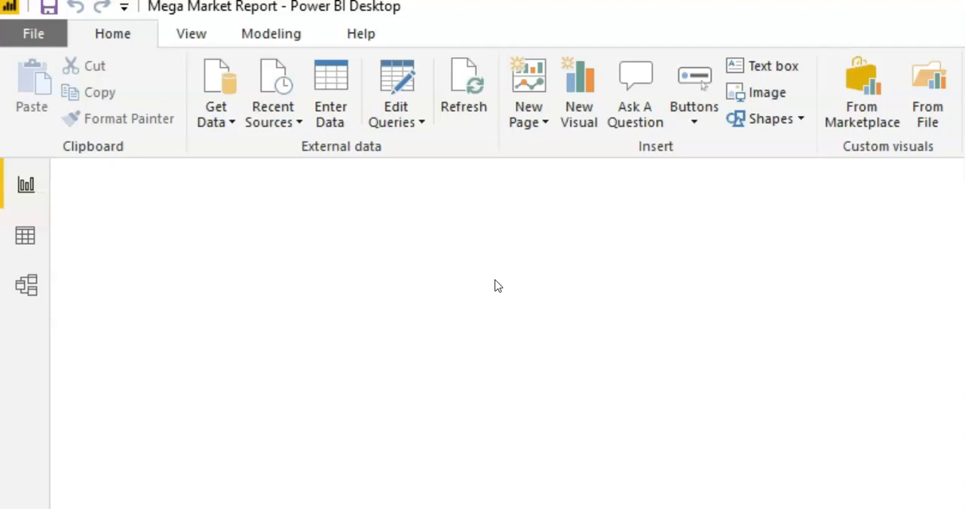
pyautogui.click(396, 87)
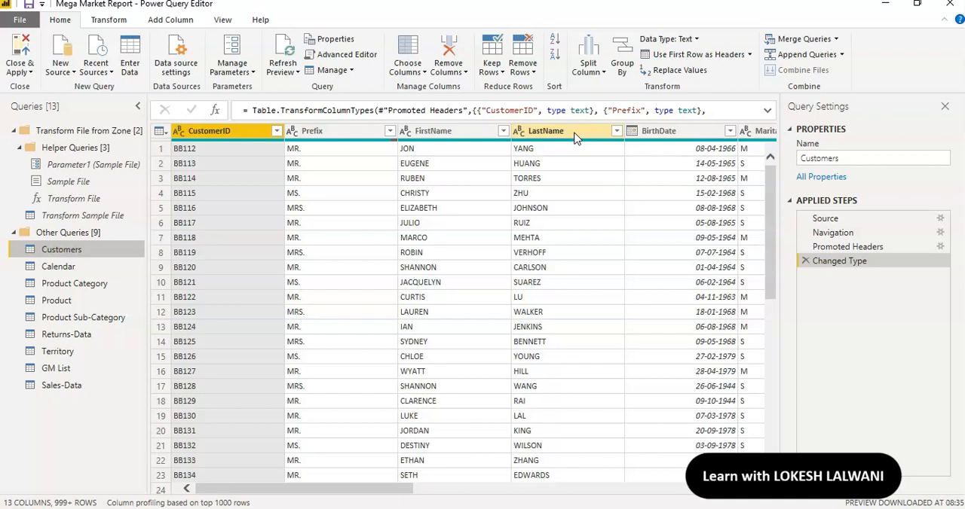
pyautogui.click(341, 137)
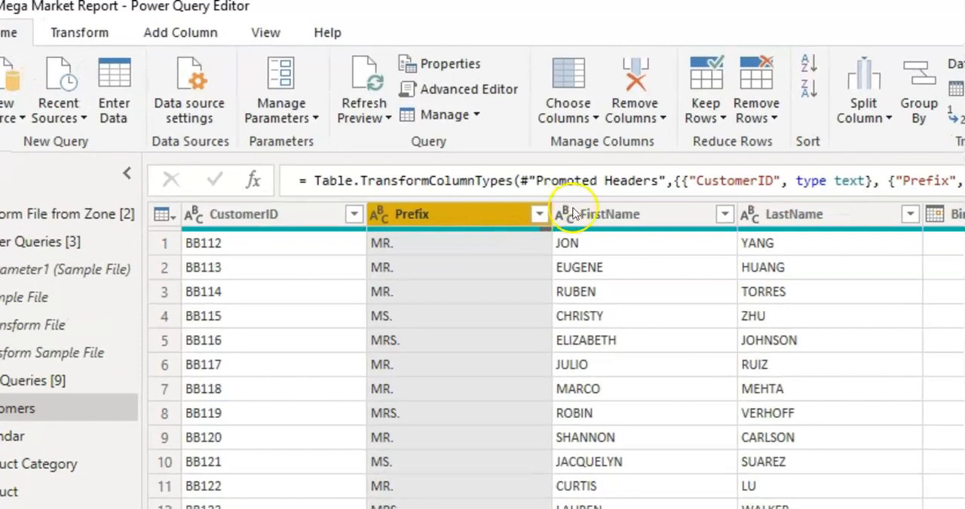
pyautogui.keyDown('ctrl'); pyautogui.click(611, 216); pyautogui.keyUp('ctrl')
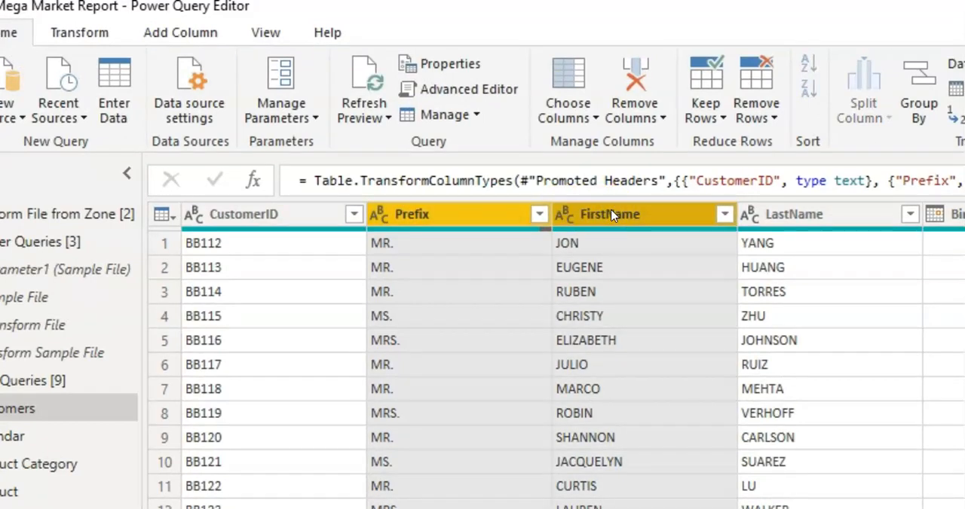
pyautogui.keyDown('ctrl'); pyautogui.click(812, 218); pyautogui.keyUp('ctrl')
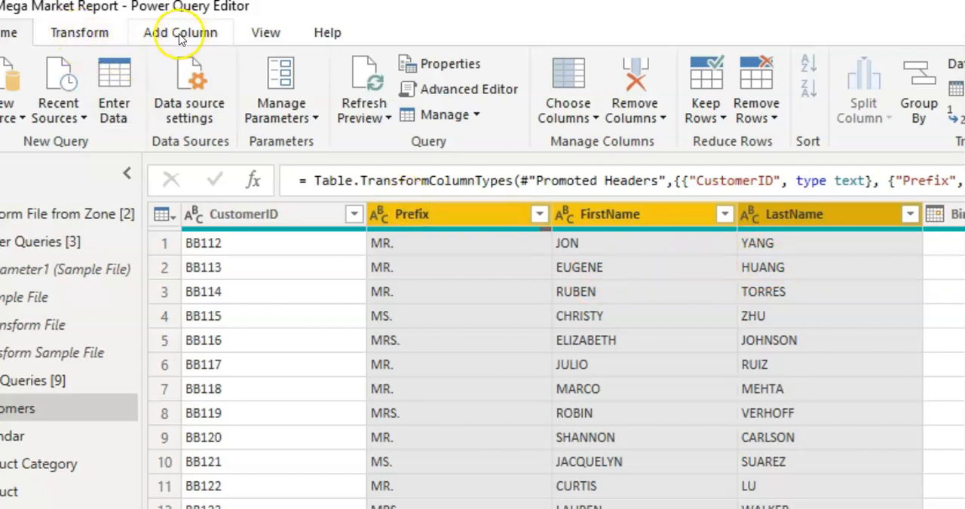
pyautogui.click(80, 32)
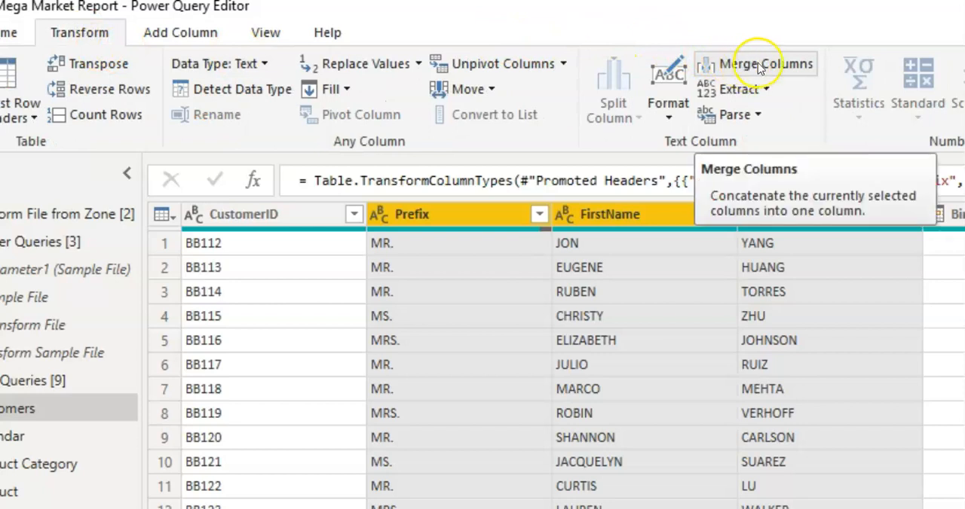
pyautogui.click(186, 34)
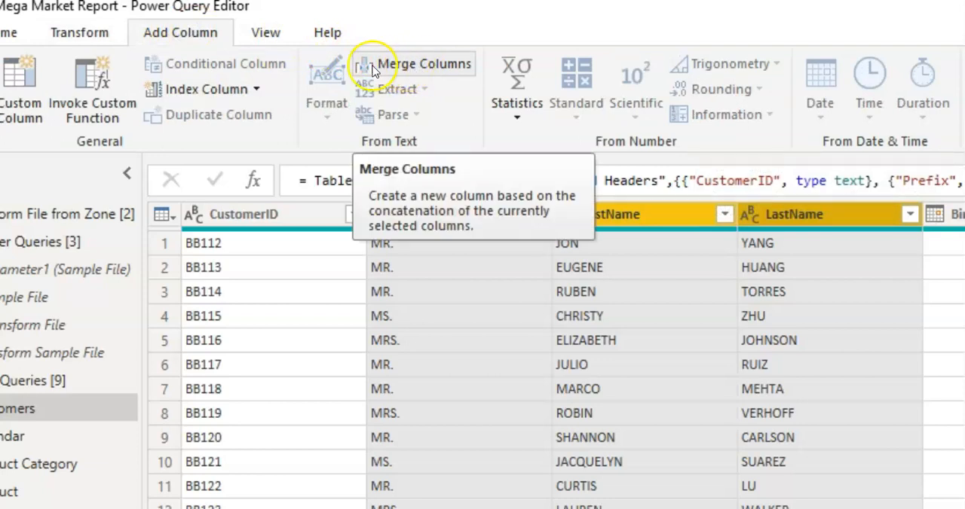
pyautogui.click(95, 34)
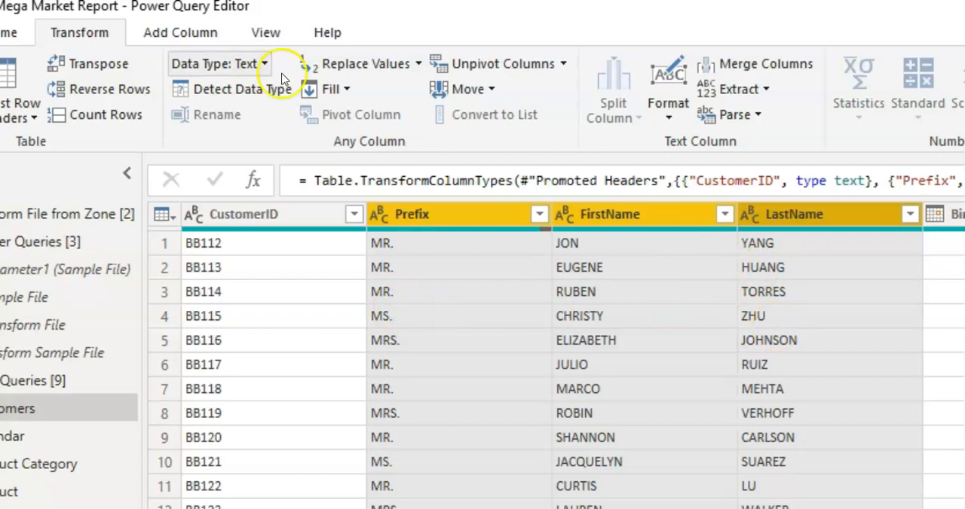
# Add a new column named Full Name that merges the selected Prefix, FirstName and LastName columns with a space separator.
pyautogui.click(195, 34)
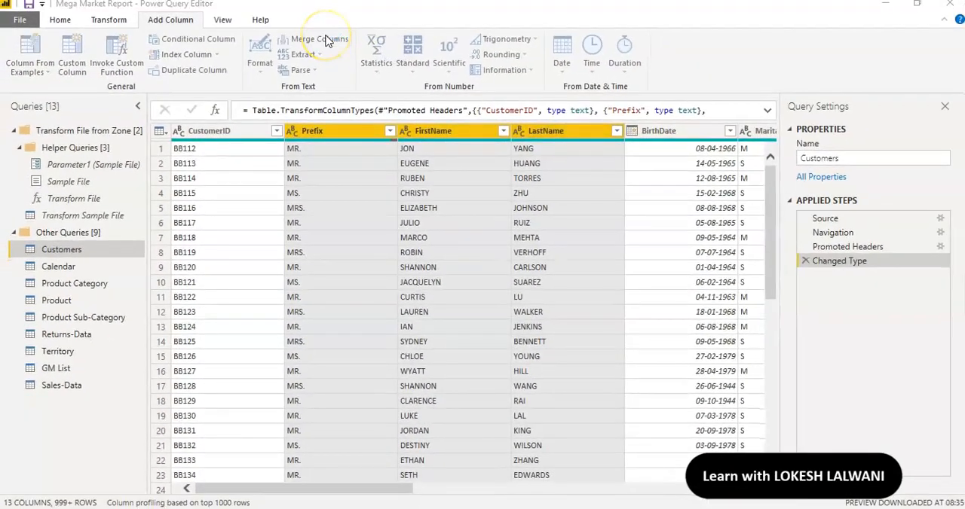
pyautogui.click(322, 40)
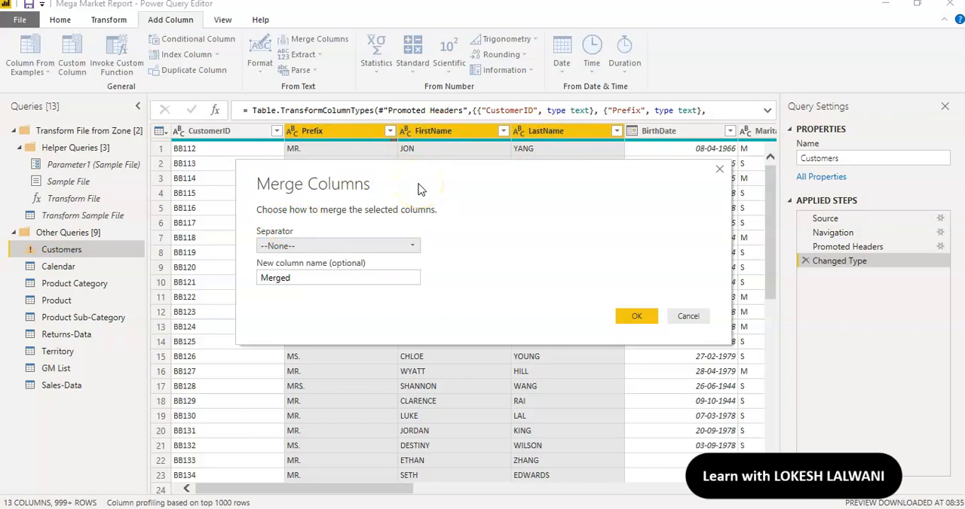
pyautogui.click(411, 246)
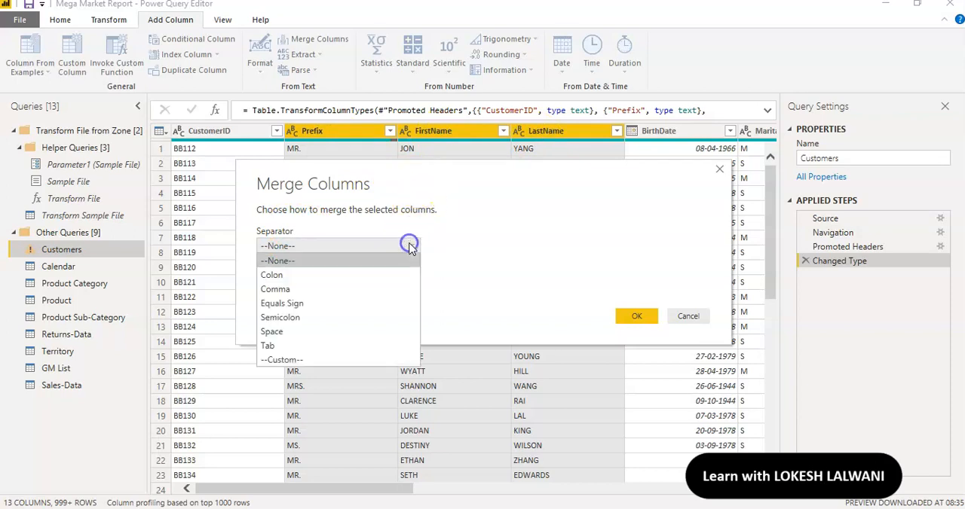
pyautogui.click(337, 333)
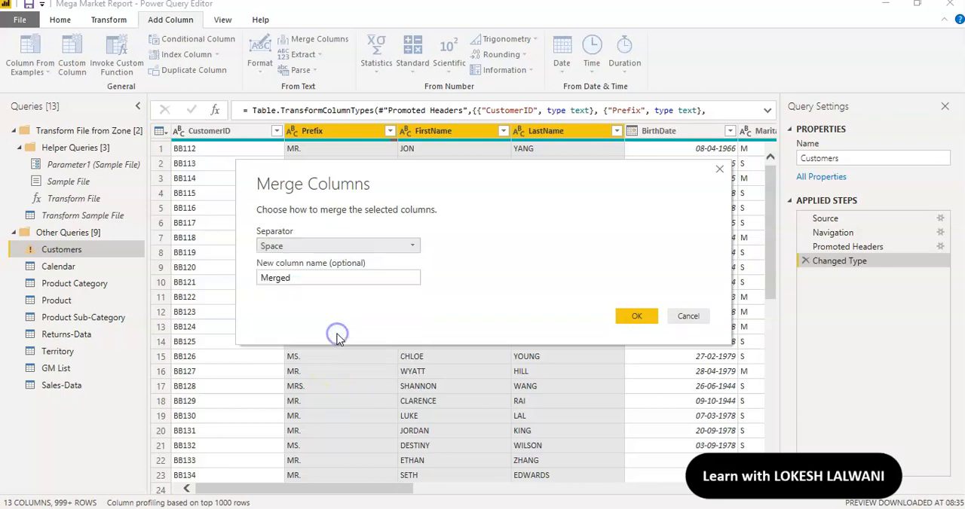
pyautogui.click(323, 279)
pyautogui.press('BackSpace')
pyautogui.press('BackSpace')
pyautogui.press('BackSpace')
pyautogui.press('BackSpace')
pyautogui.press('BackSpace')
pyautogui.press('BackSpace')
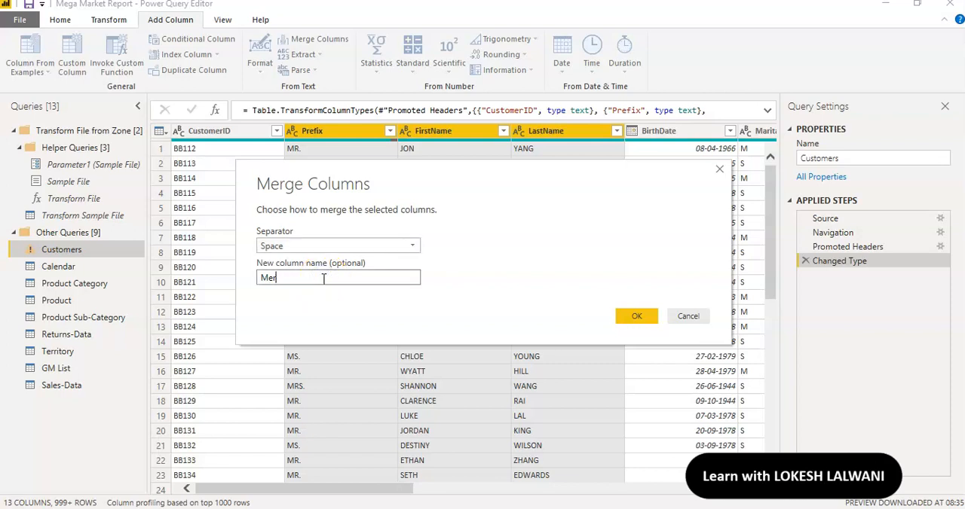
pyautogui.write('Full Name')
pyautogui.click(632, 316)
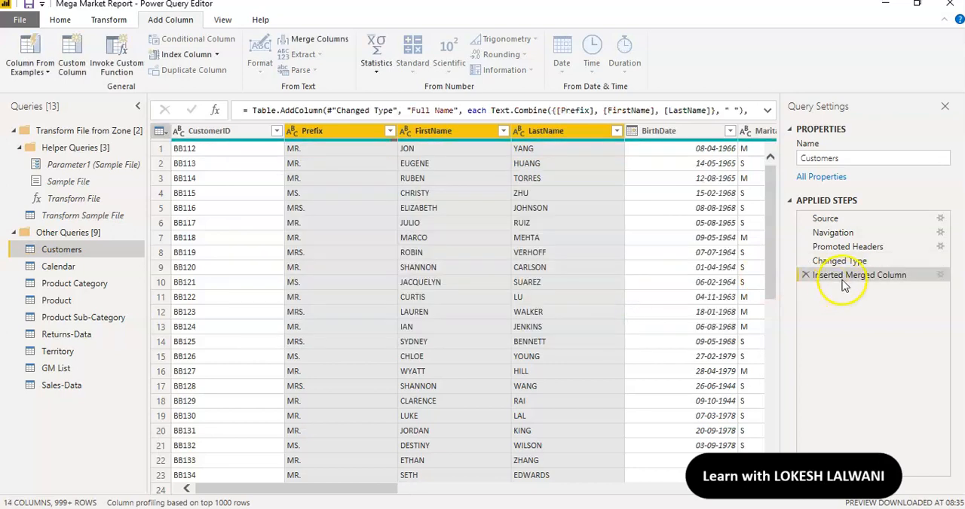
# Format the Full Name column in place so that each word is capitalized.
pyautogui.moveTo(370, 490); pyautogui.dragTo(750, 478)
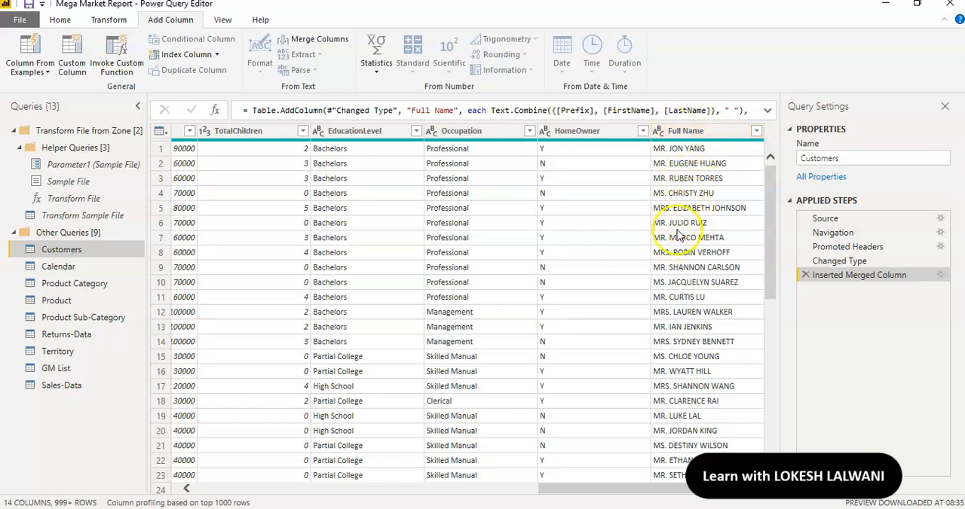
pyautogui.moveTo(613, 491); pyautogui.dragTo(661, 483)
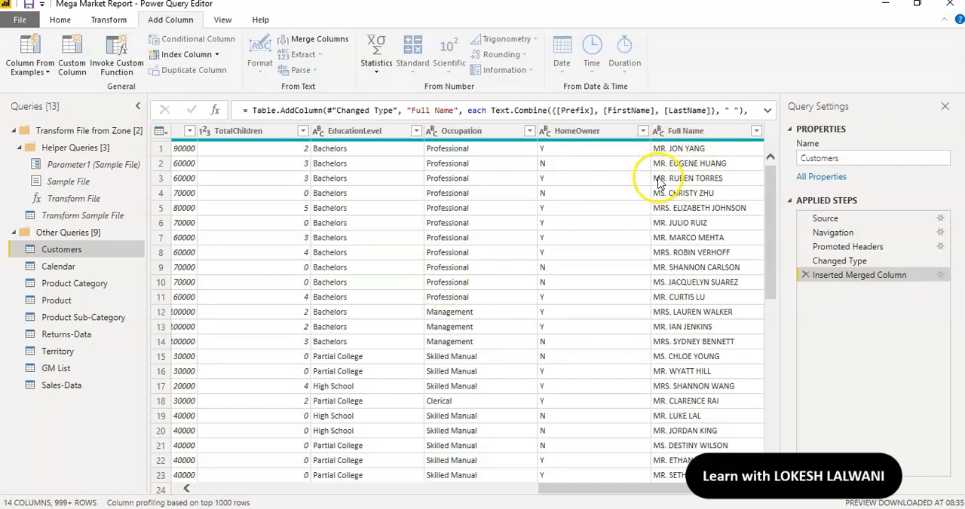
pyautogui.click(695, 138)
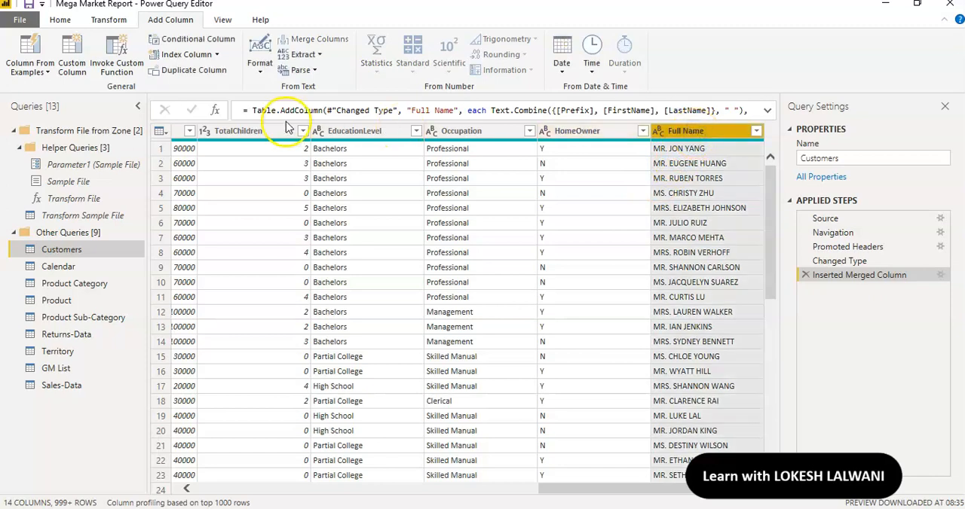
pyautogui.click(108, 21)
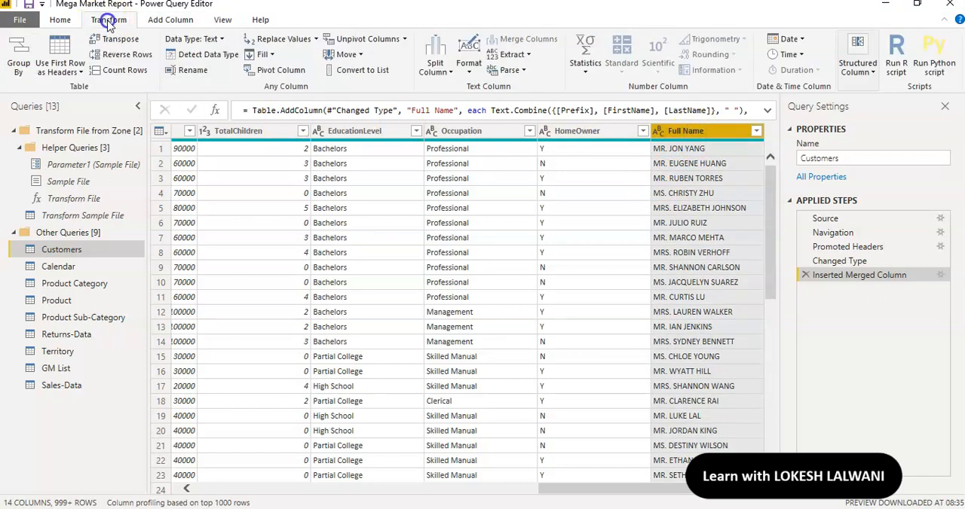
pyautogui.click(161, 21)
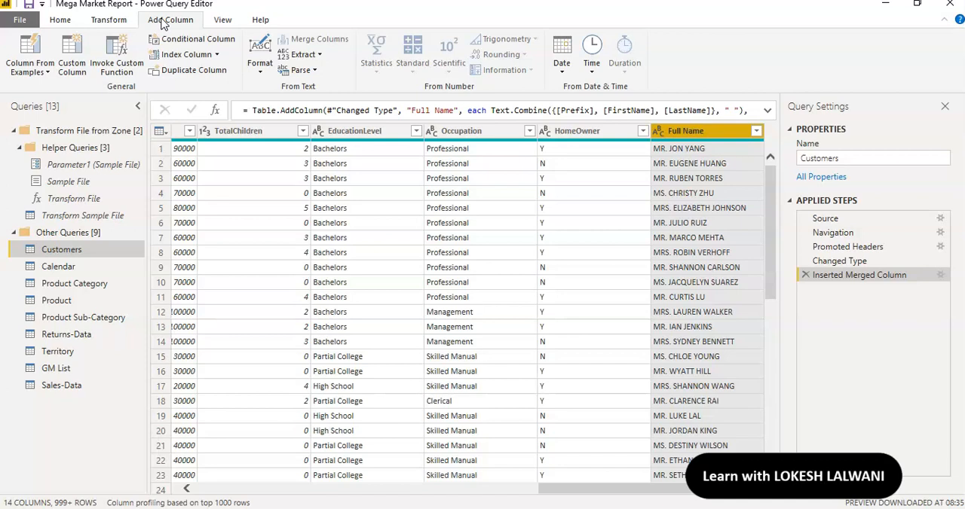
pyautogui.click(117, 21)
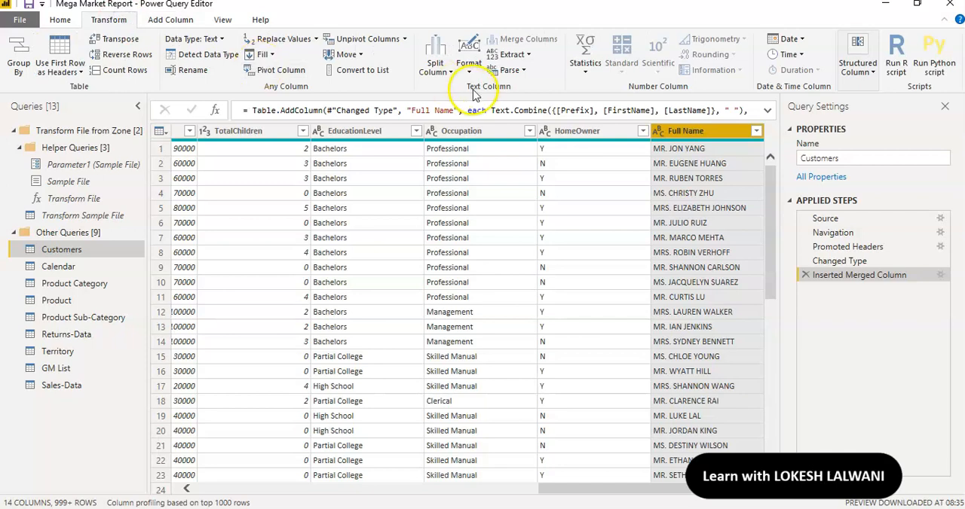
pyautogui.click(473, 75)
pyautogui.click(474, 76)
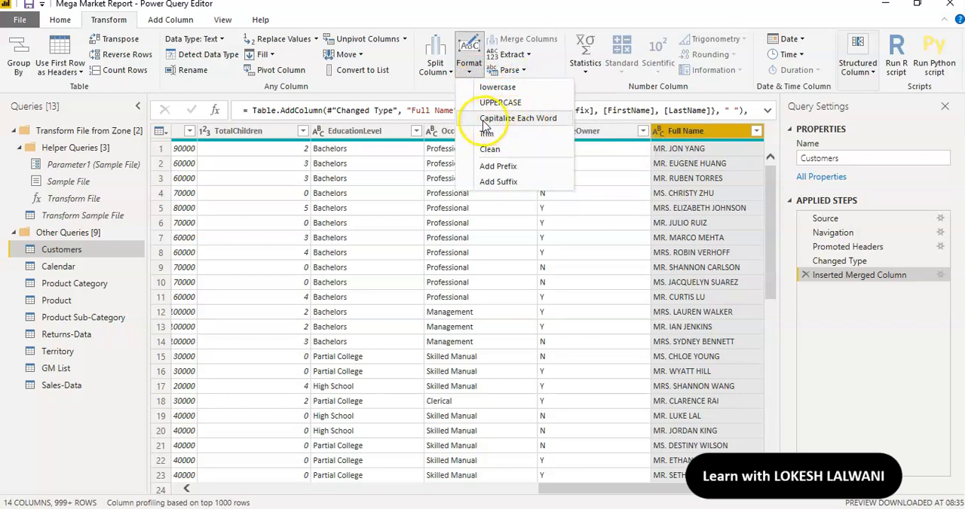
pyautogui.click(512, 121)
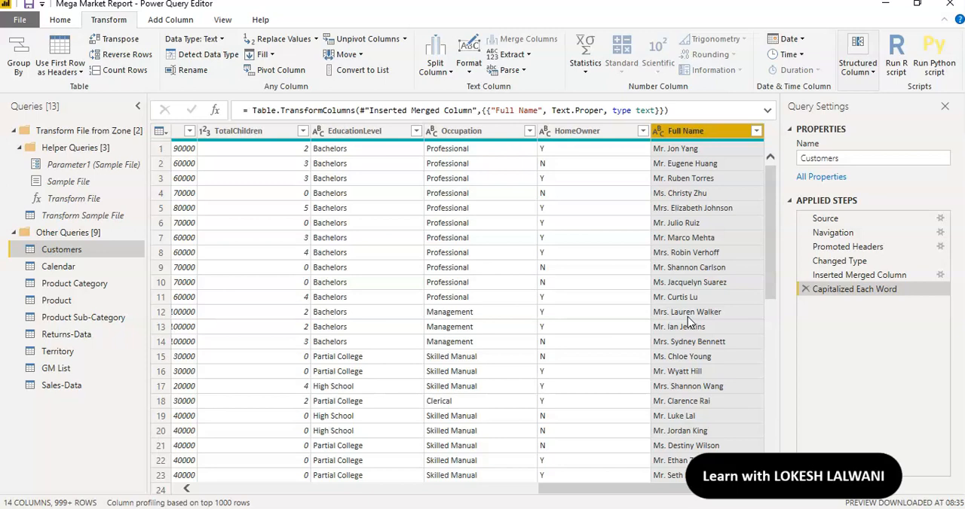
pyautogui.moveTo(838, 276); pyautogui.dragTo(834, 288)
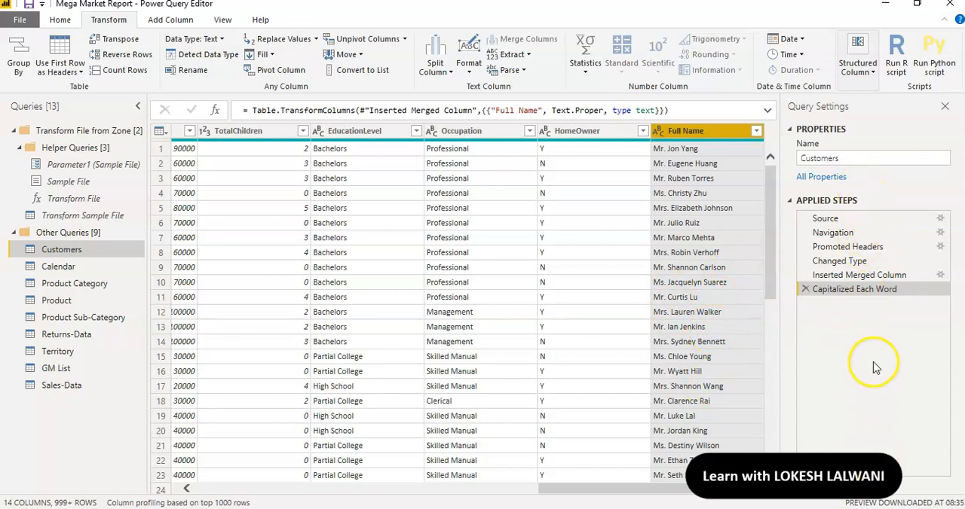
# Add a new column containing the year extracted from the BirthDate column.
pyautogui.moveTo(578, 489); pyautogui.dragTo(358, 487)
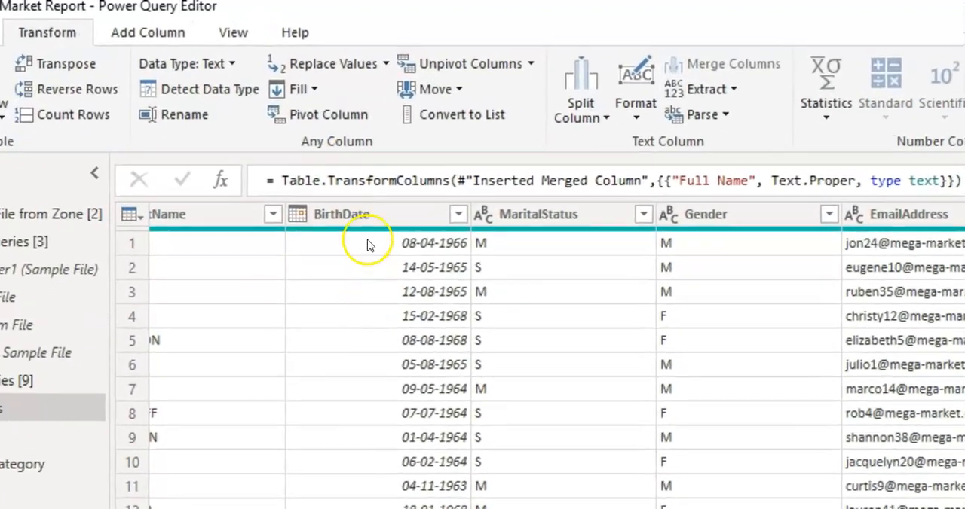
pyautogui.click(317, 136)
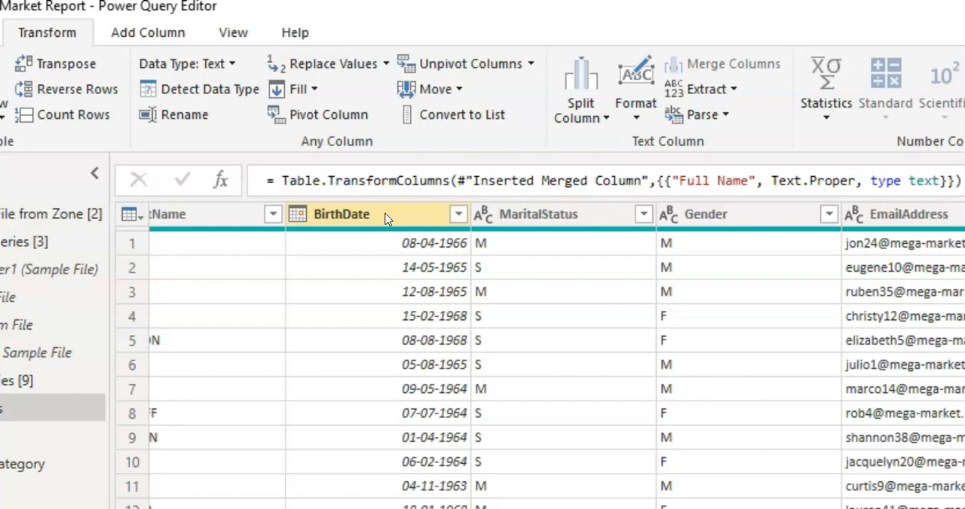
pyautogui.click(385, 218)
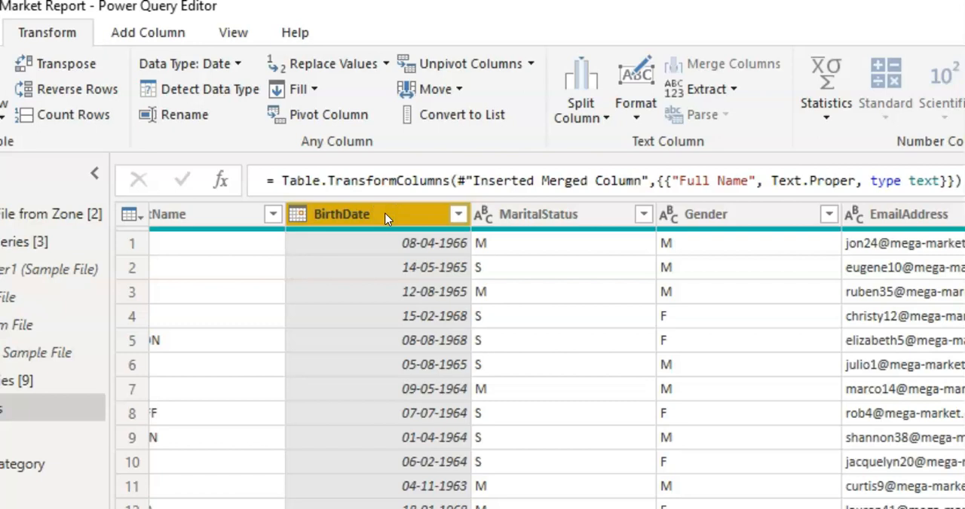
pyautogui.click(131, 33)
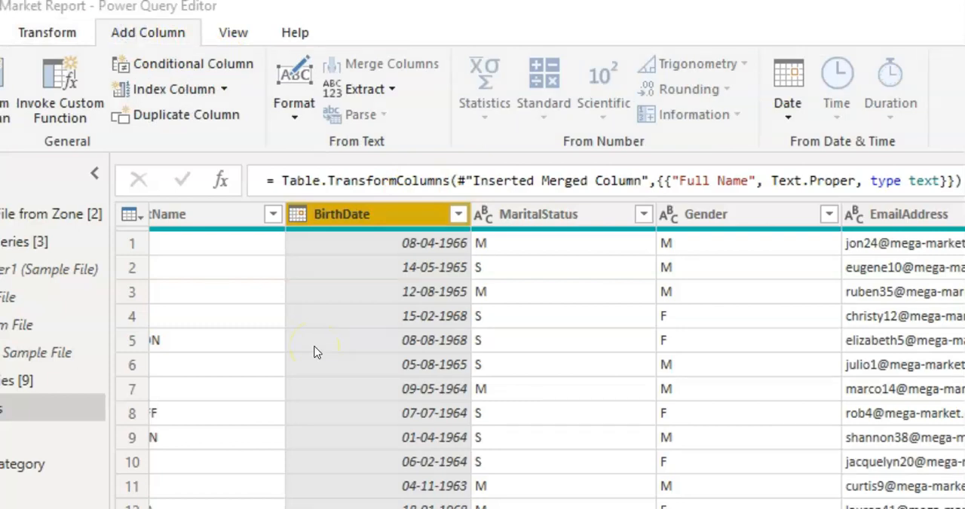
pyautogui.click(384, 90)
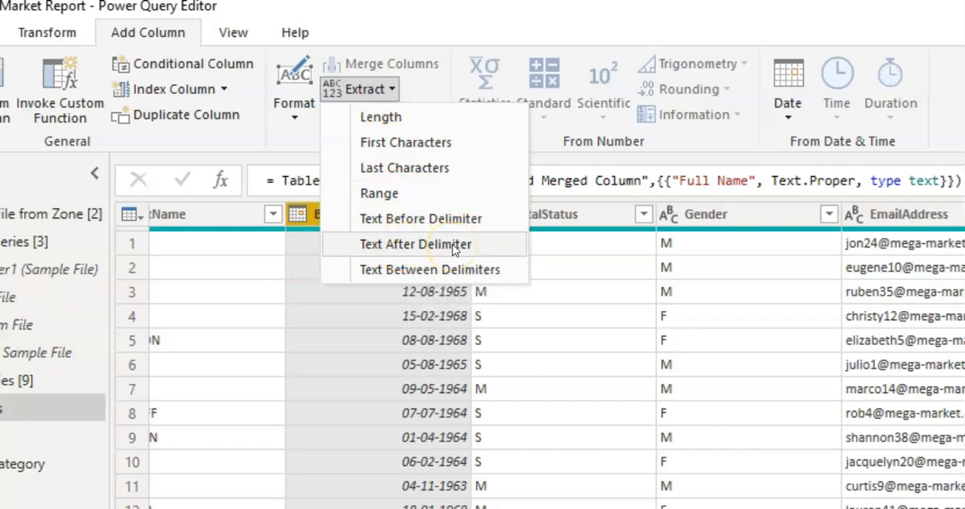
pyautogui.click(787, 110)
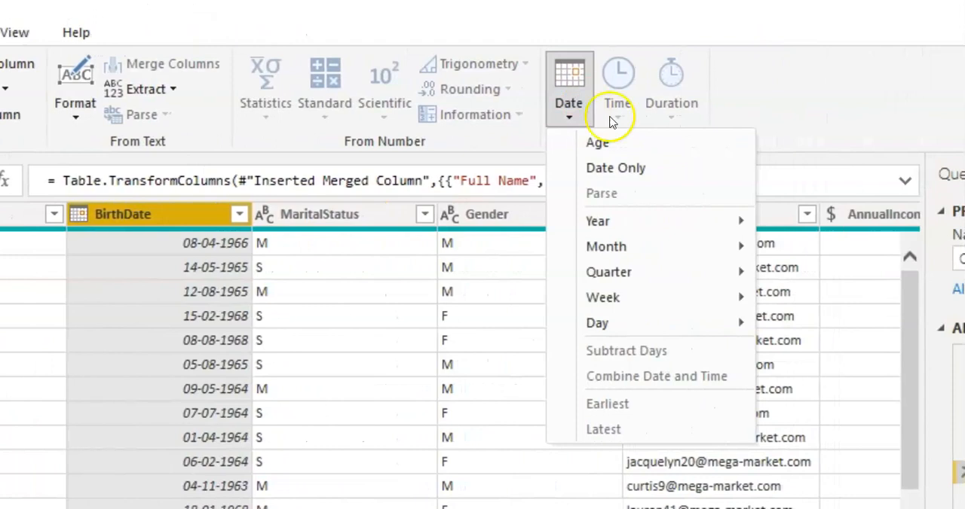
pyautogui.moveTo(689, 222)
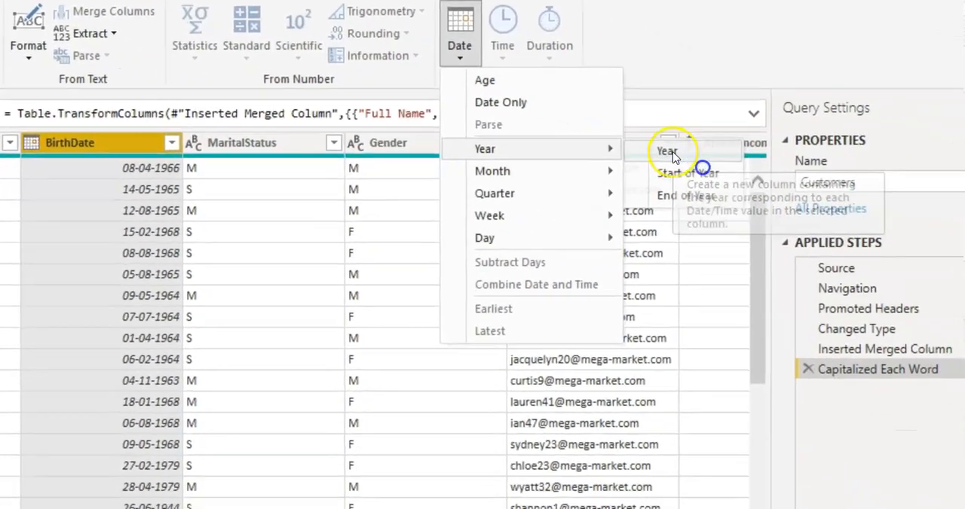
pyautogui.click(806, 225)
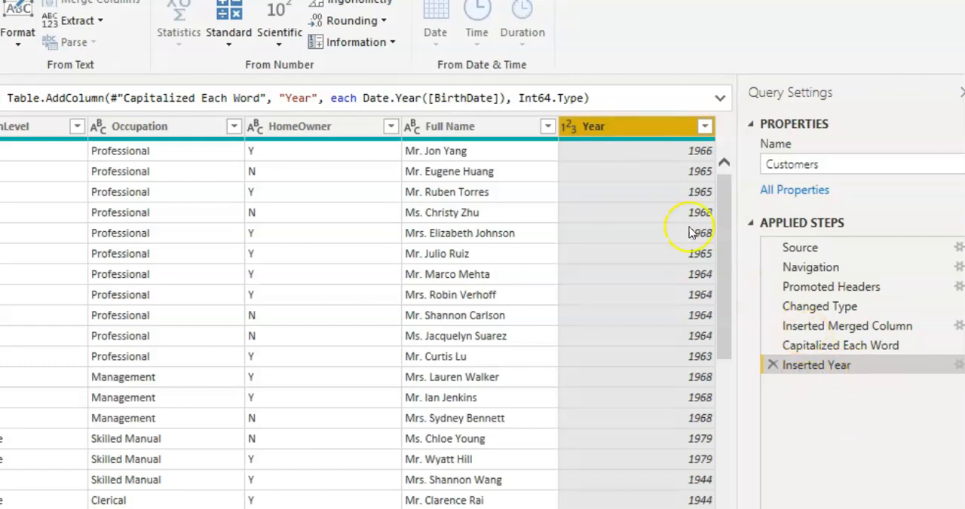
# Rename the new Year column as Birth Year.
pyautogui.doubleClick(626, 126)
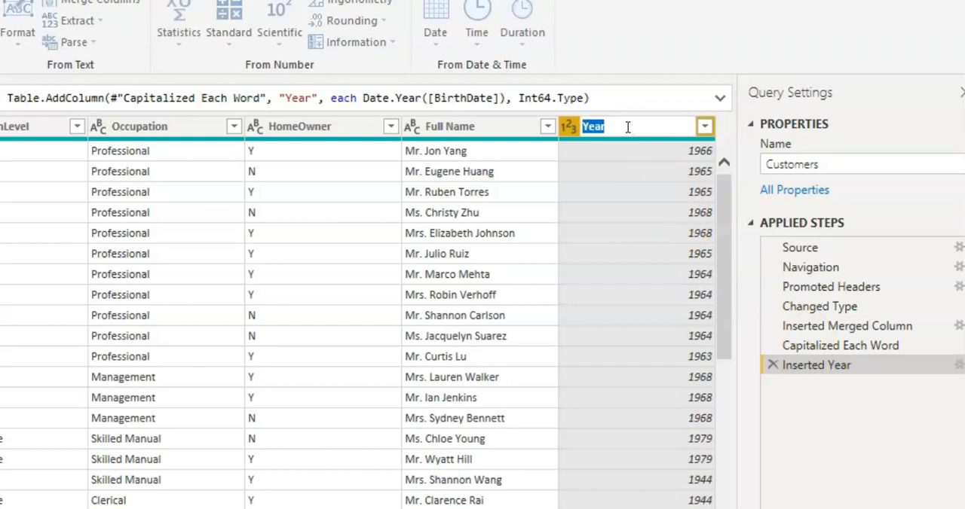
pyautogui.write('Birth Year')
pyautogui.press('Return')
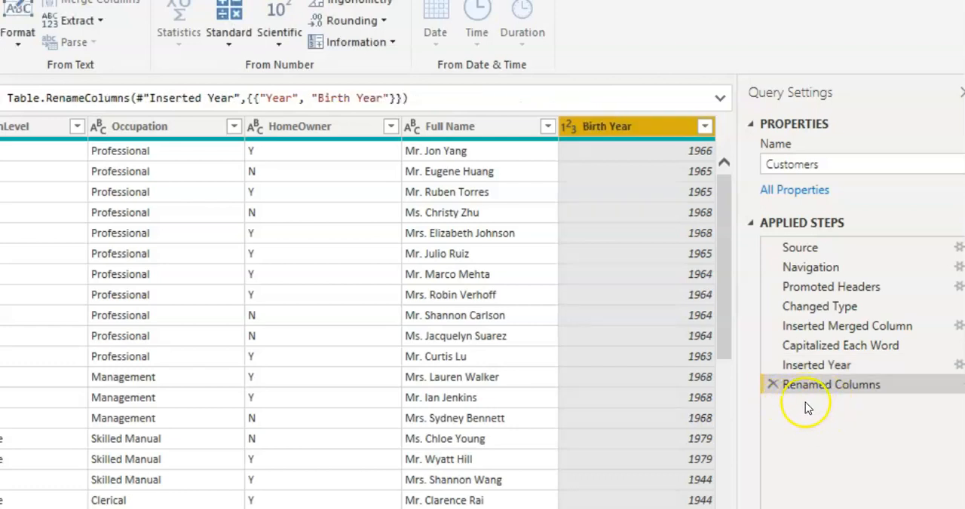
# Set up a new column extracting the text before the "@" delimiter from the EmailAddress column.
pyautogui.moveTo(569, 490); pyautogui.dragTo(394, 490)
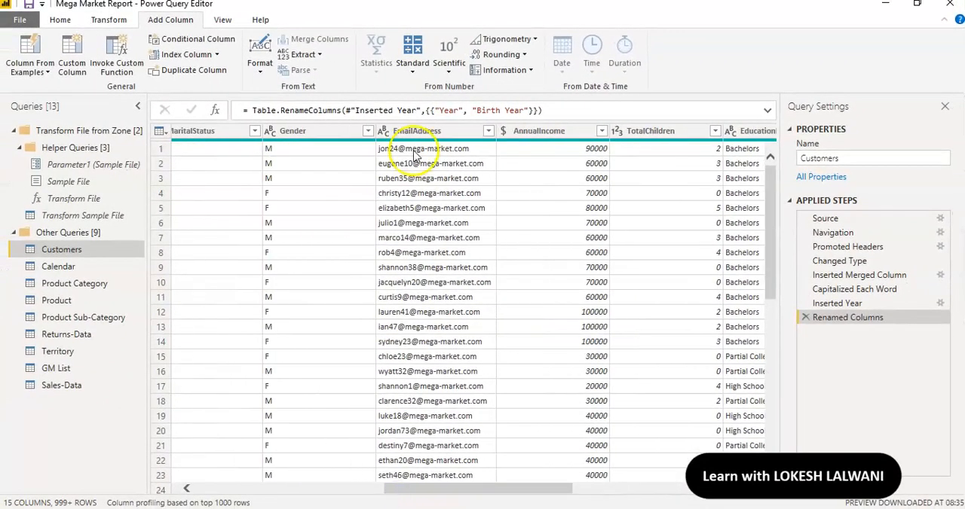
pyautogui.click(452, 133)
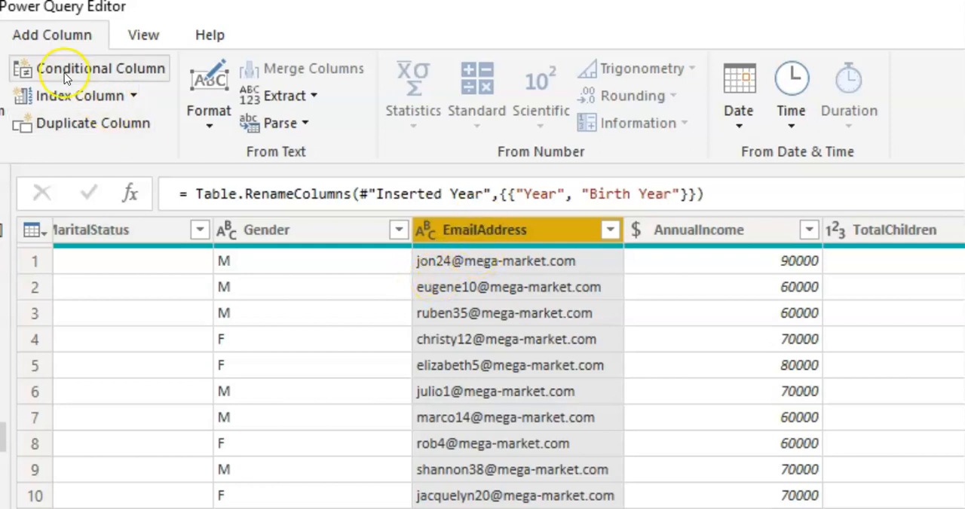
pyautogui.click(285, 98)
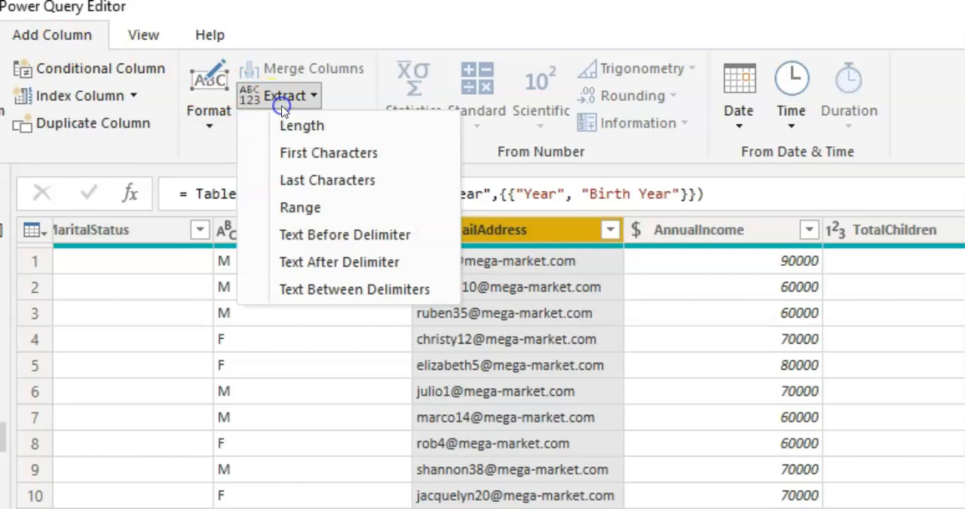
pyautogui.click(318, 235)
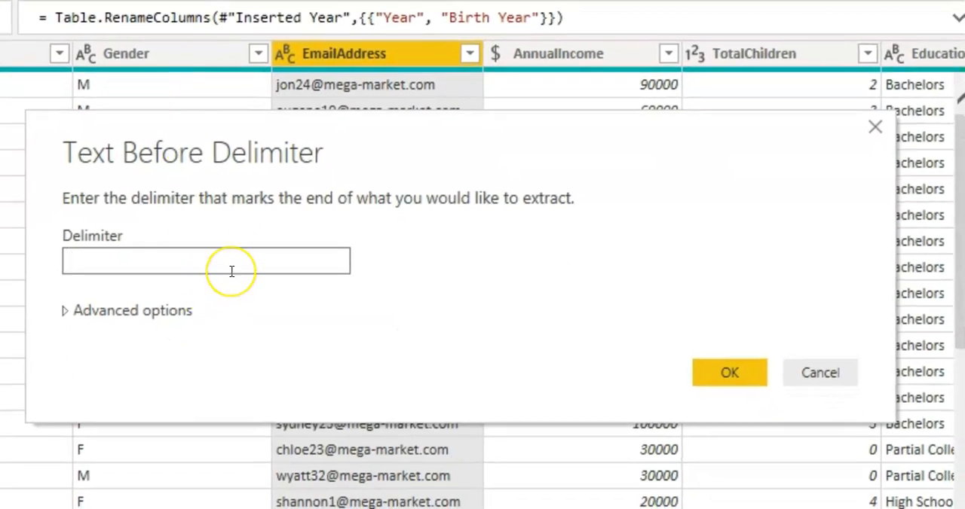
pyautogui.write('@')
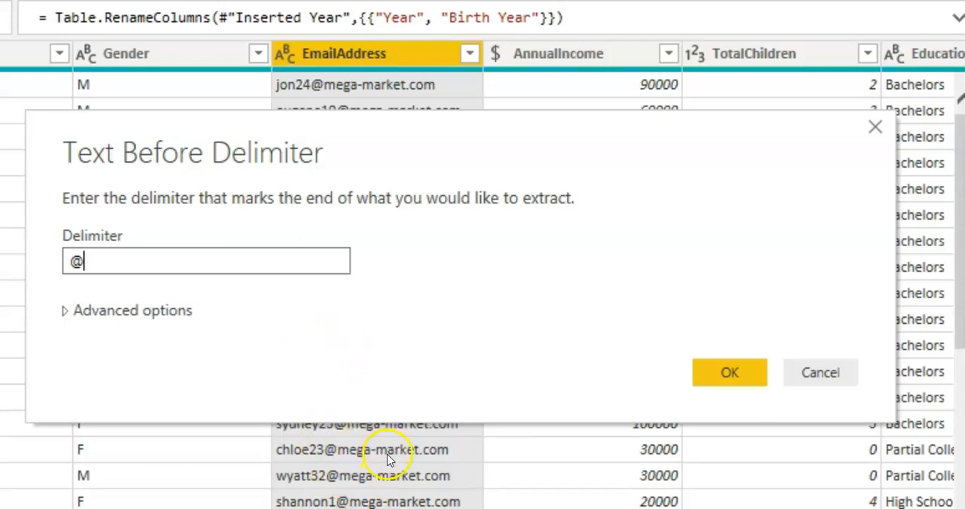
# Try 1 as the number of delimiters to skip in the advanced options, and restore it to 0.
pyautogui.click(97, 315)
pyautogui.click(102, 418)
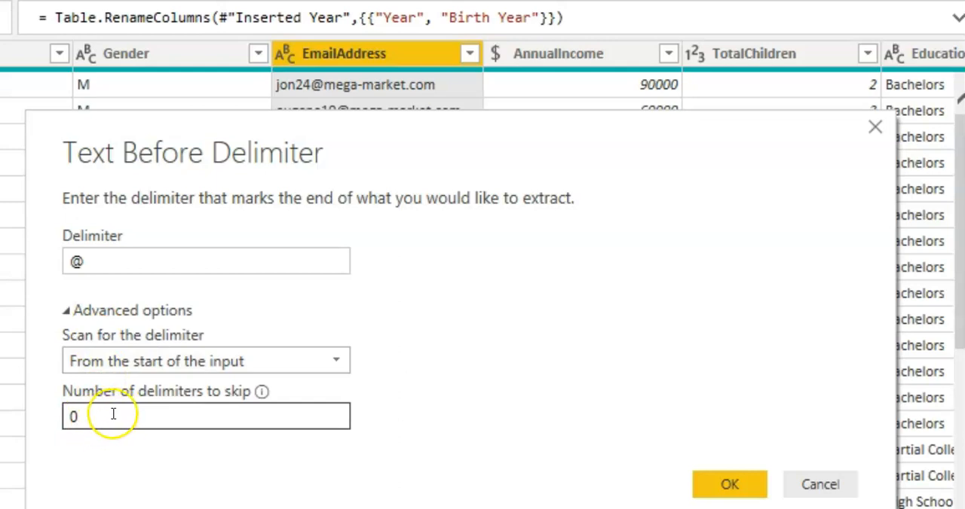
pyautogui.press('BackSpace')
pyautogui.write('1')
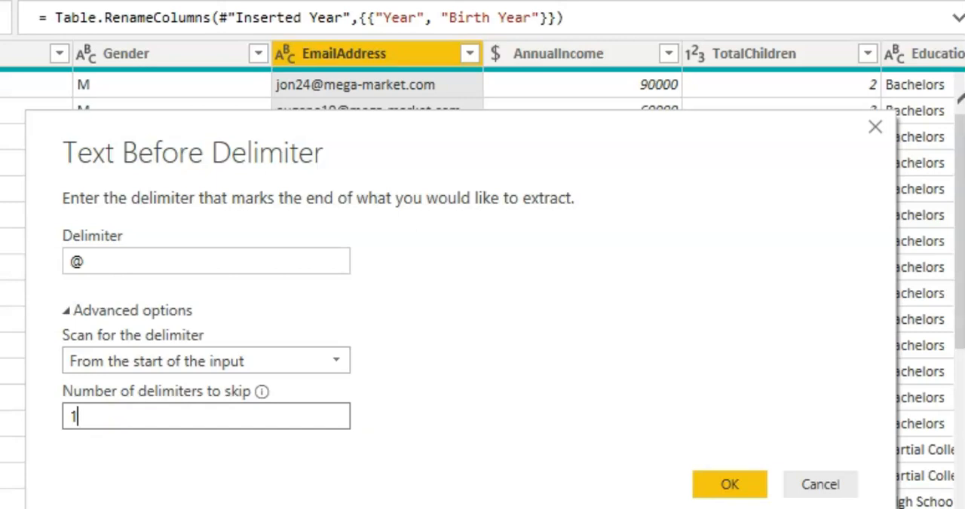
pyautogui.press('BackSpace')
pyautogui.write('0')
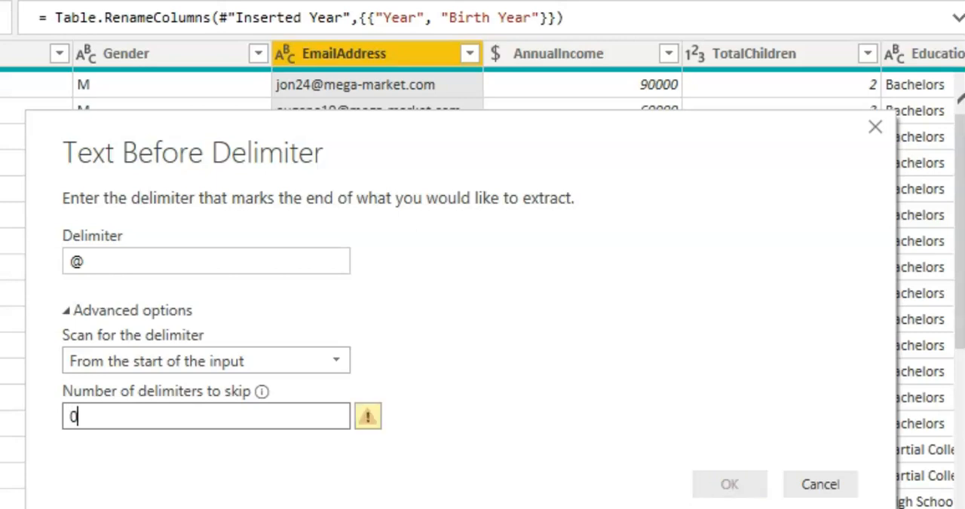
pyautogui.click(134, 315)
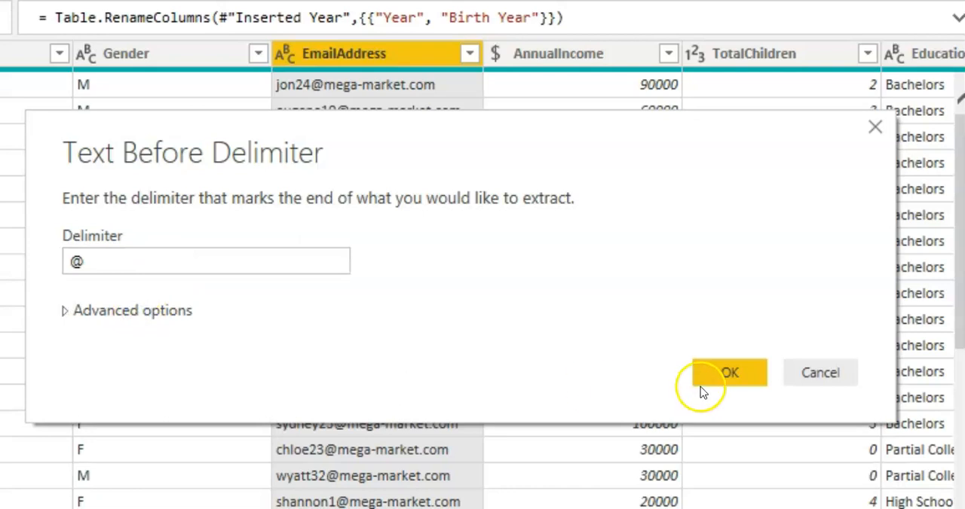
# Create the extracted text column and rename it User Name.
pyautogui.click(728, 375)
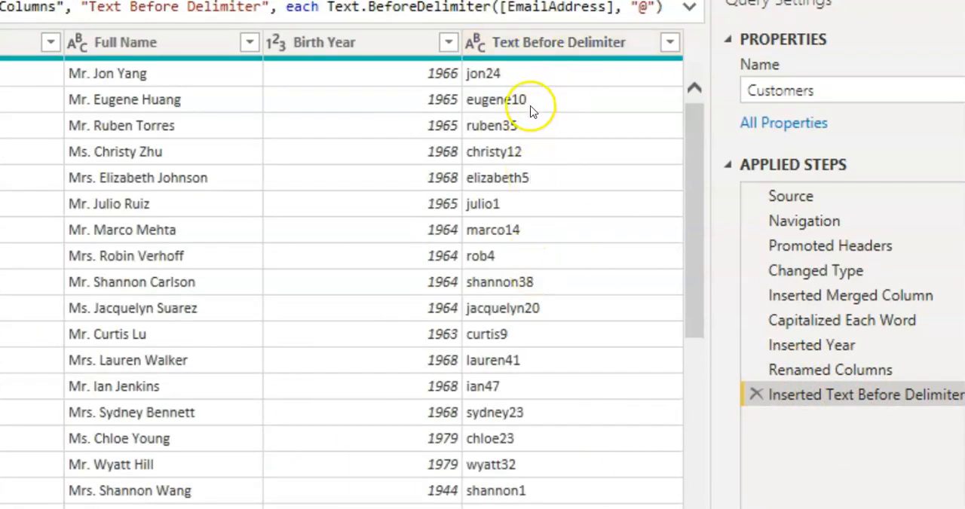
pyautogui.doubleClick(570, 43)
pyautogui.write('User Name')
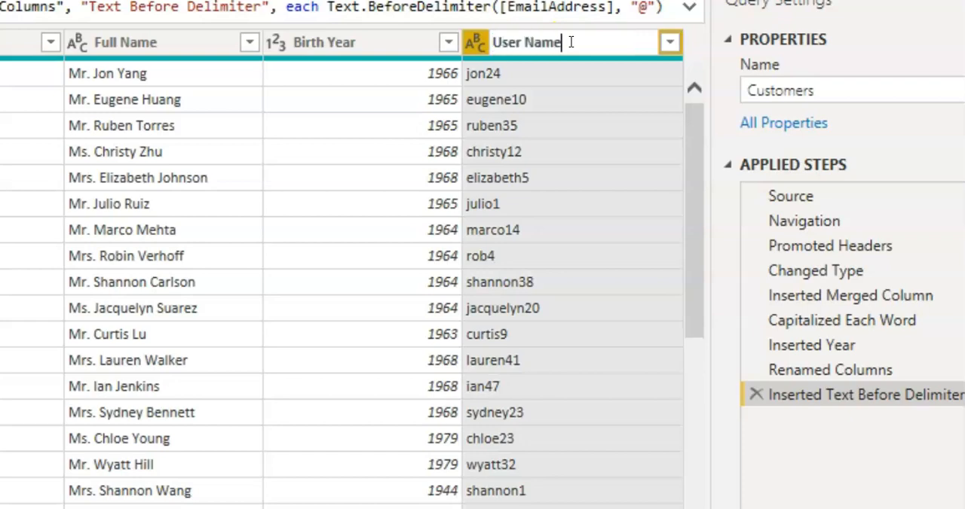
pyautogui.press('Return')
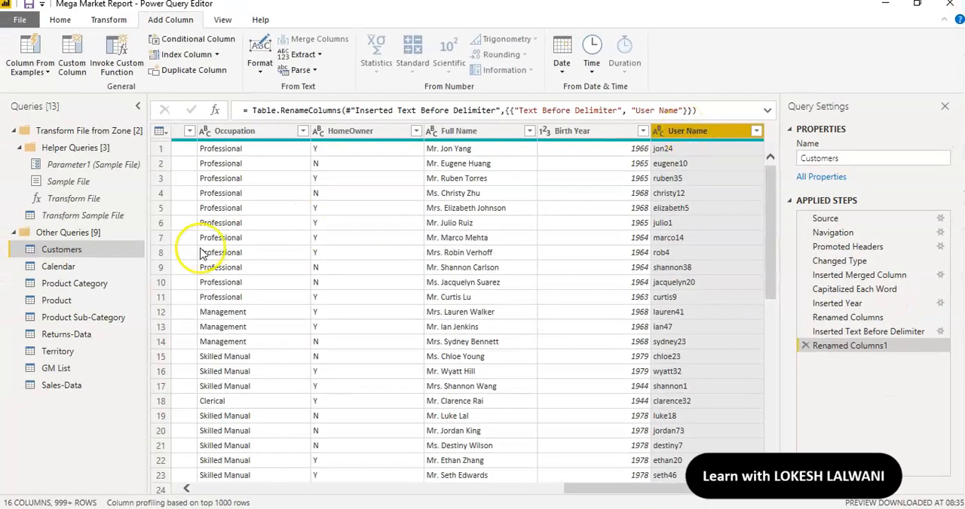
# Open the Calendar query and add a column with the name of the day from the Date column.
pyautogui.click(81, 271)
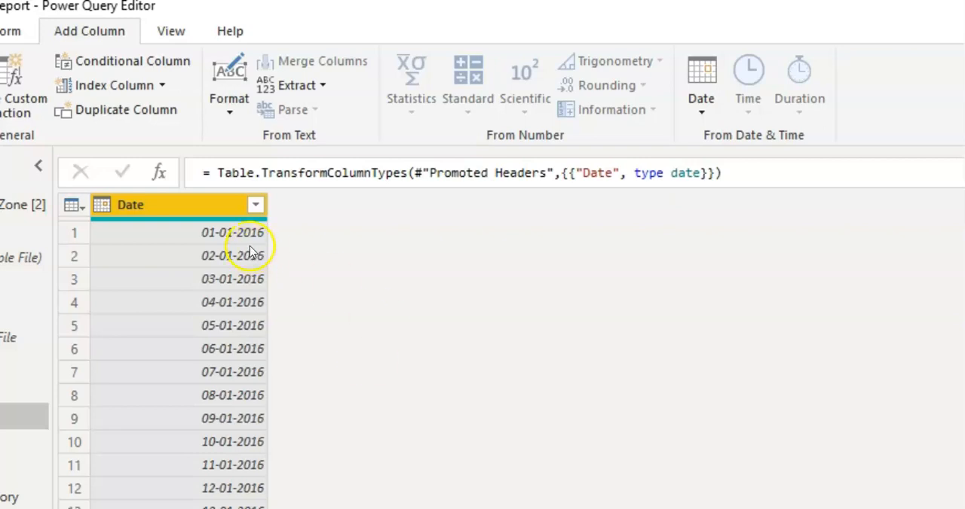
pyautogui.click(214, 218)
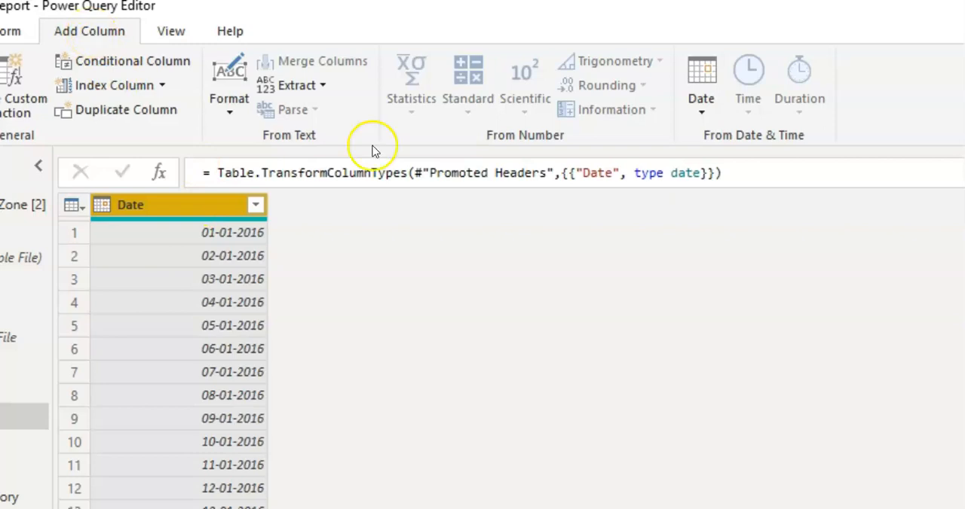
pyautogui.click(697, 108)
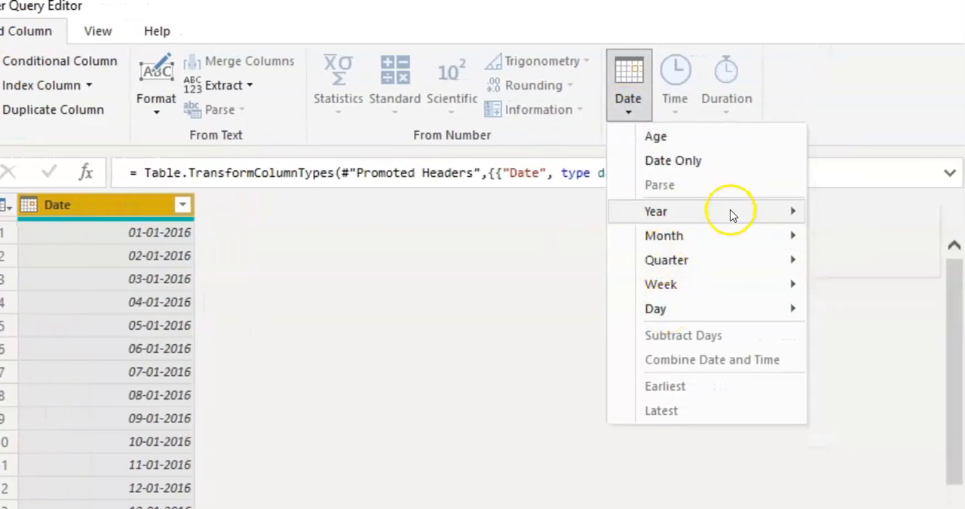
pyautogui.moveTo(743, 311)
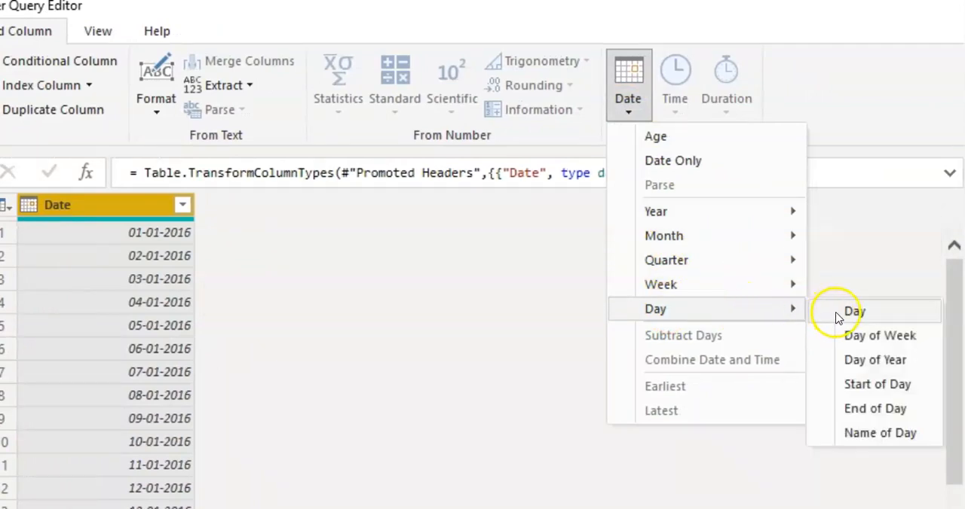
pyautogui.click(859, 436)
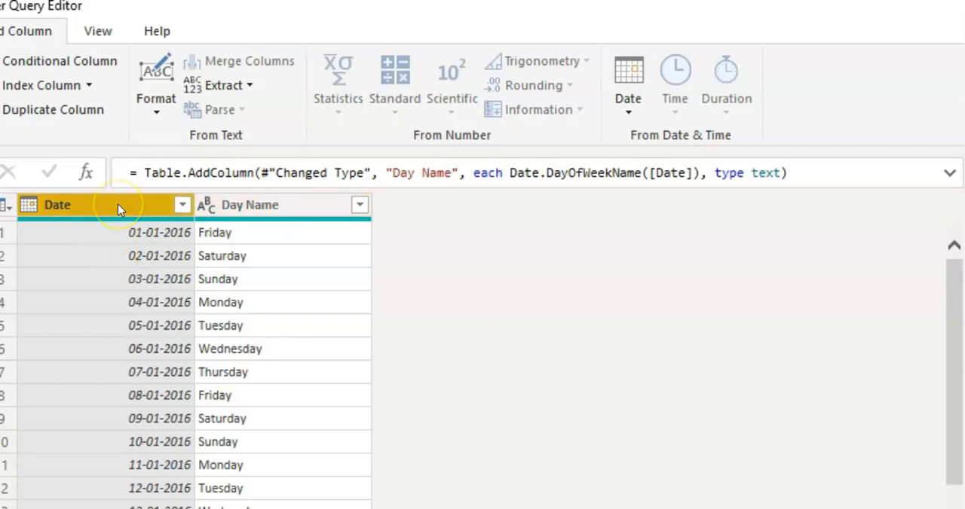
# Add a Start of Week column based on the Date column.
pyautogui.click(625, 105)
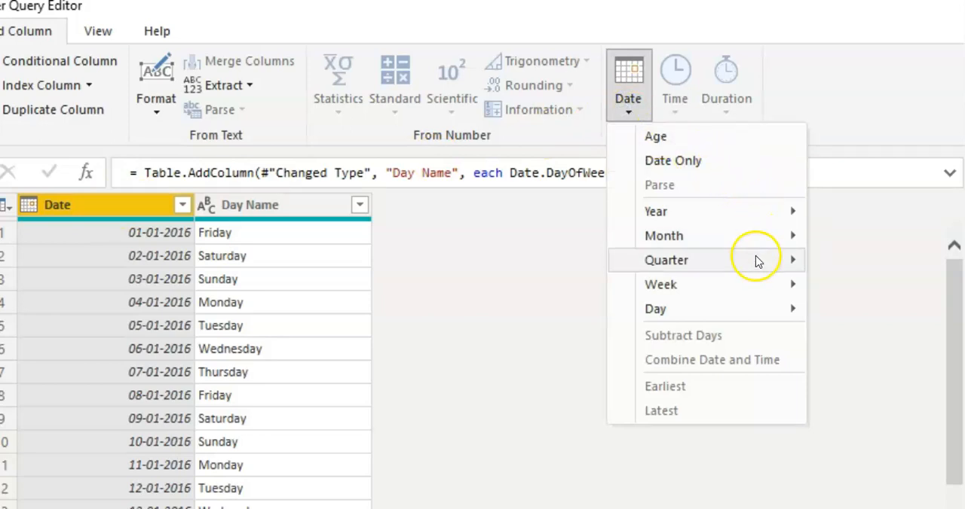
pyautogui.moveTo(755, 287)
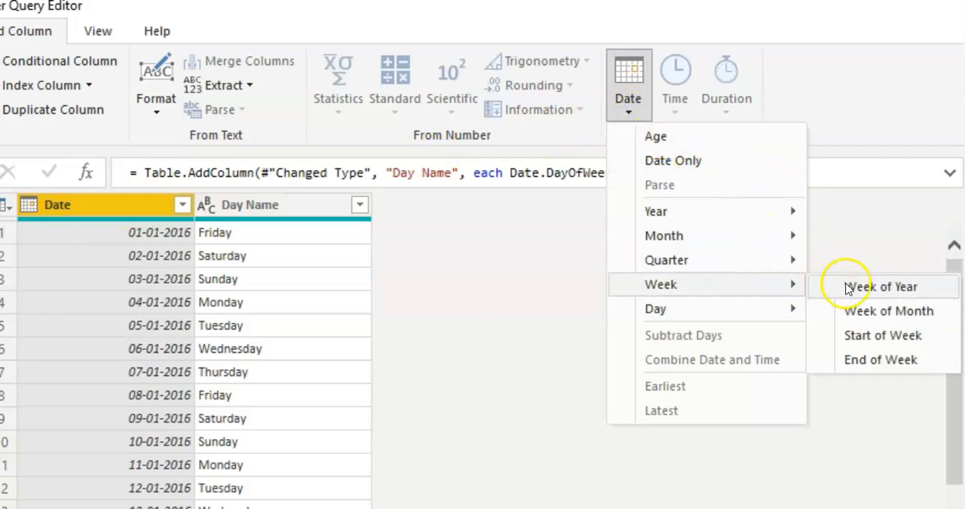
pyautogui.click(883, 339)
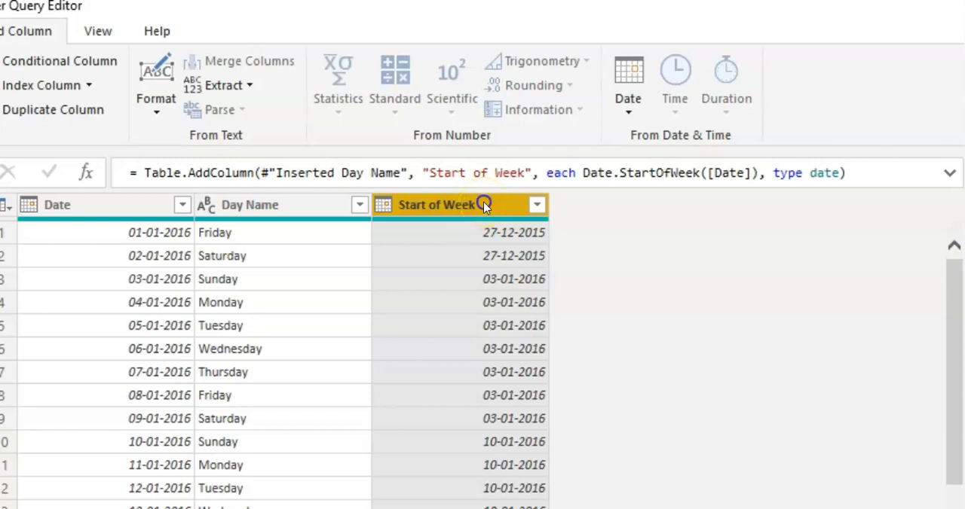
pyautogui.click(622, 113)
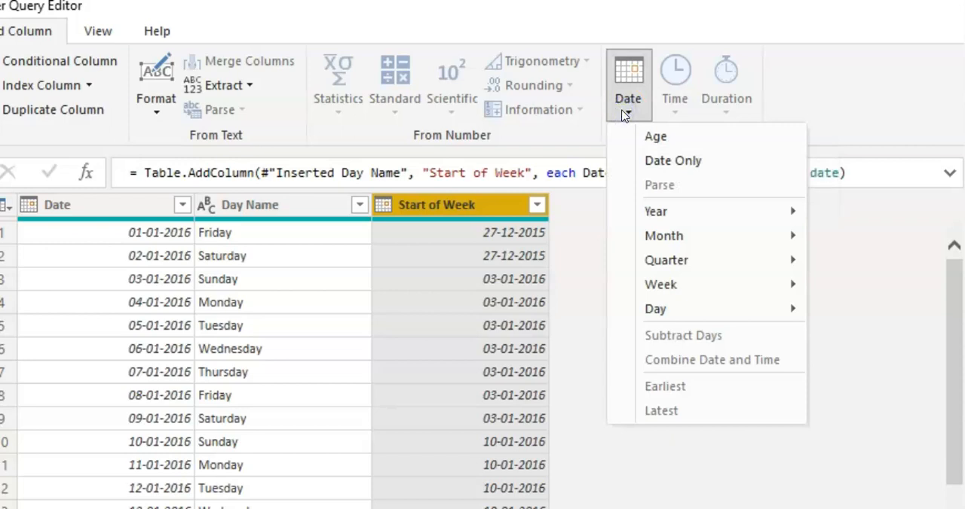
pyautogui.moveTo(791, 238)
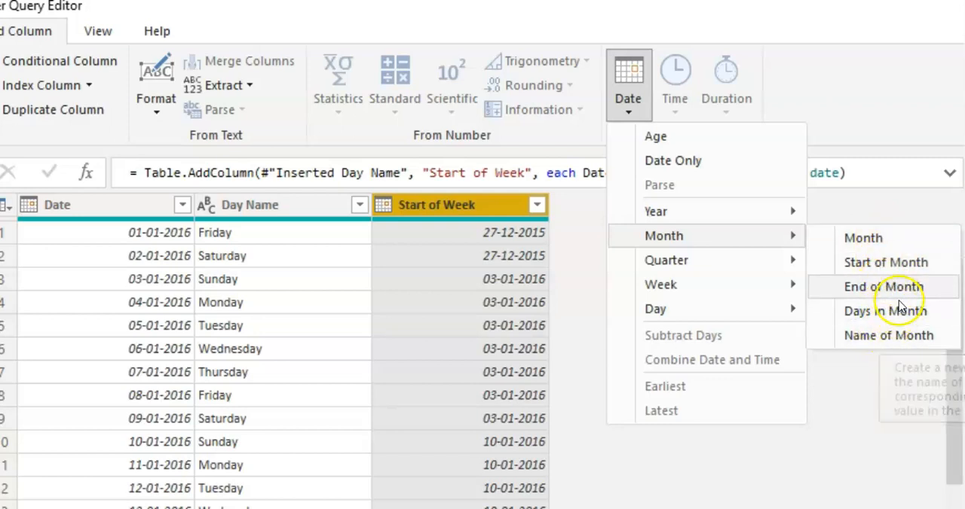
pyautogui.click(908, 263)
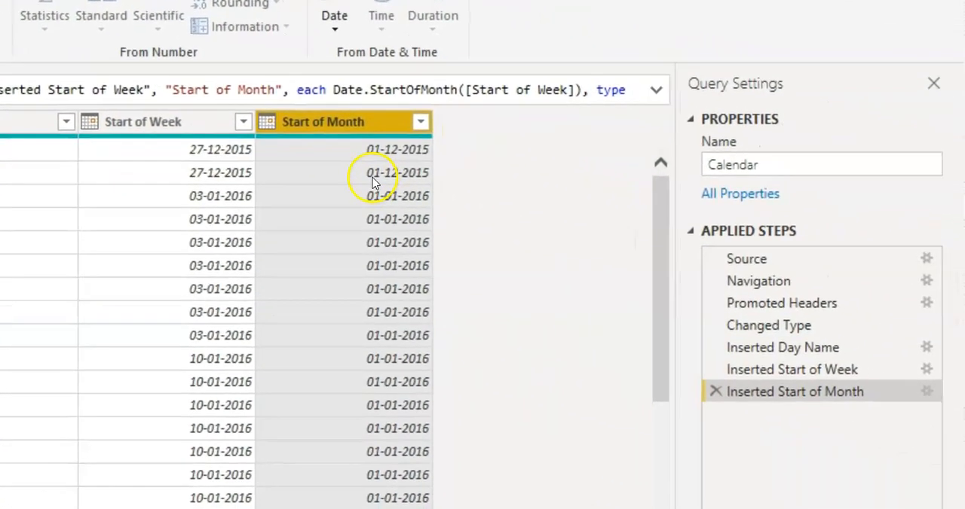
pyautogui.click(714, 392)
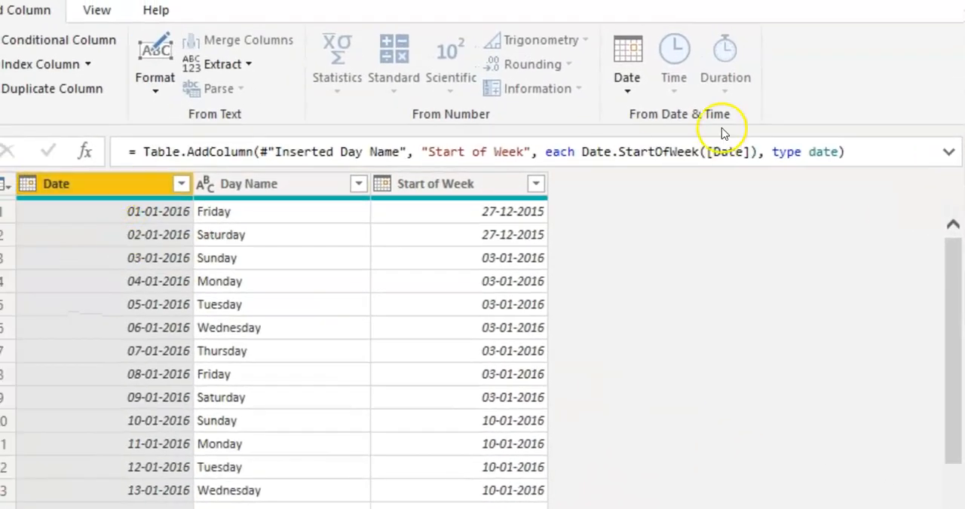
# Add a Start of Month column based on the Date column.
pyautogui.click(626, 89)
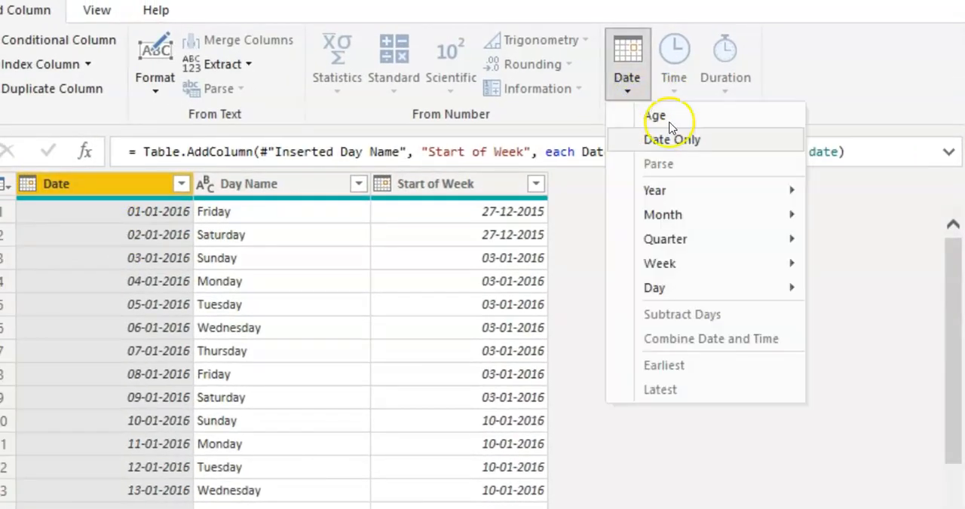
pyautogui.moveTo(734, 214)
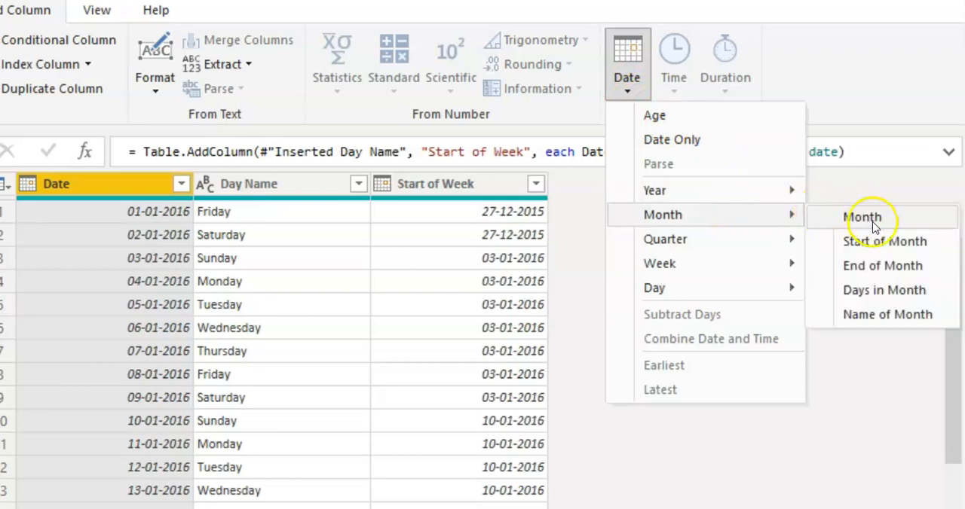
pyautogui.click(897, 241)
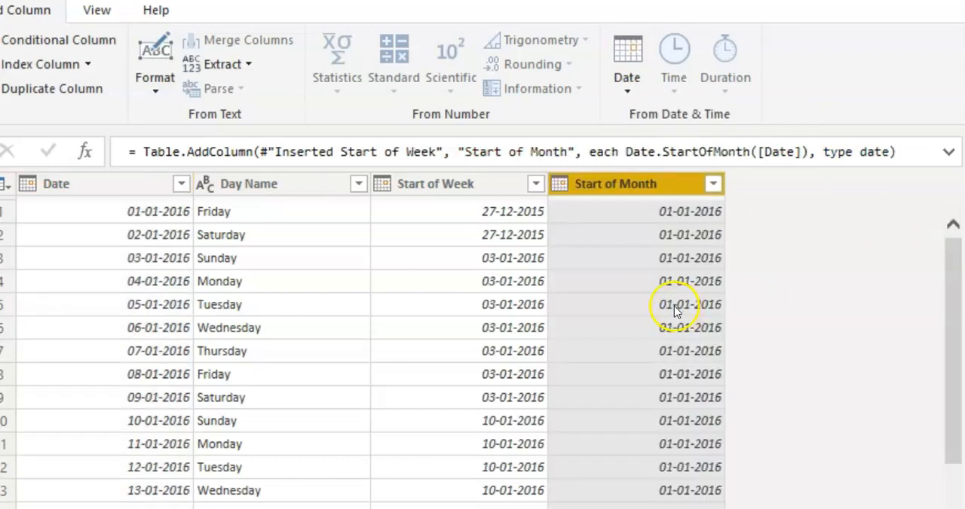
# Add a column with the name of the month from the Date column.
pyautogui.moveTo(626, 202)
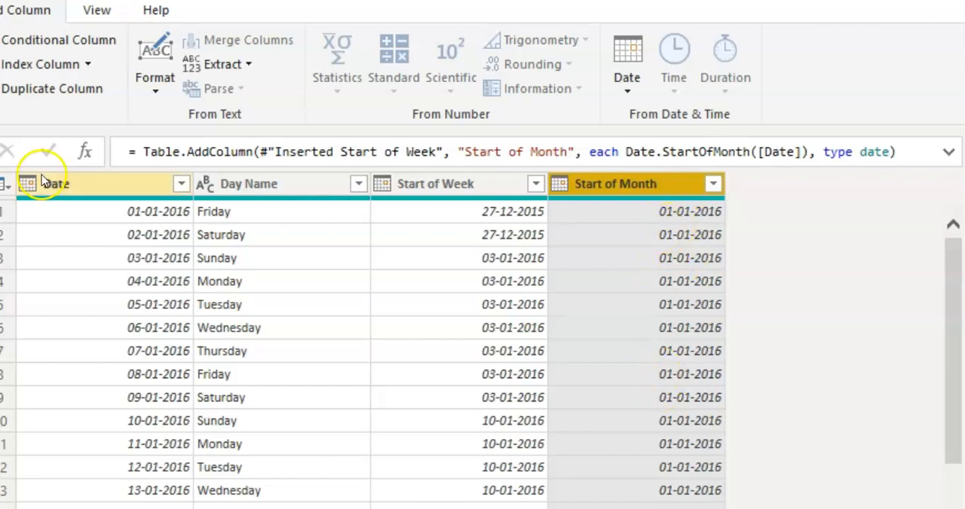
pyautogui.click(102, 193)
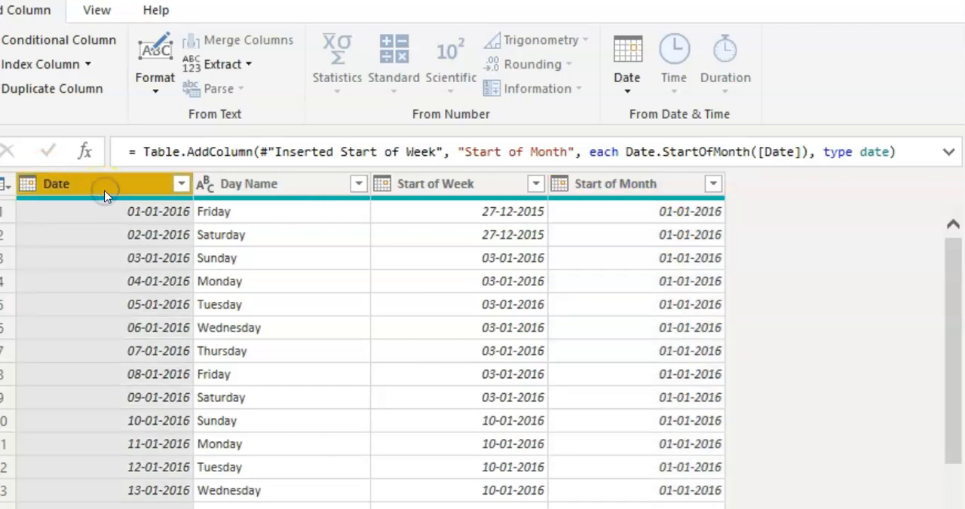
pyautogui.click(626, 69)
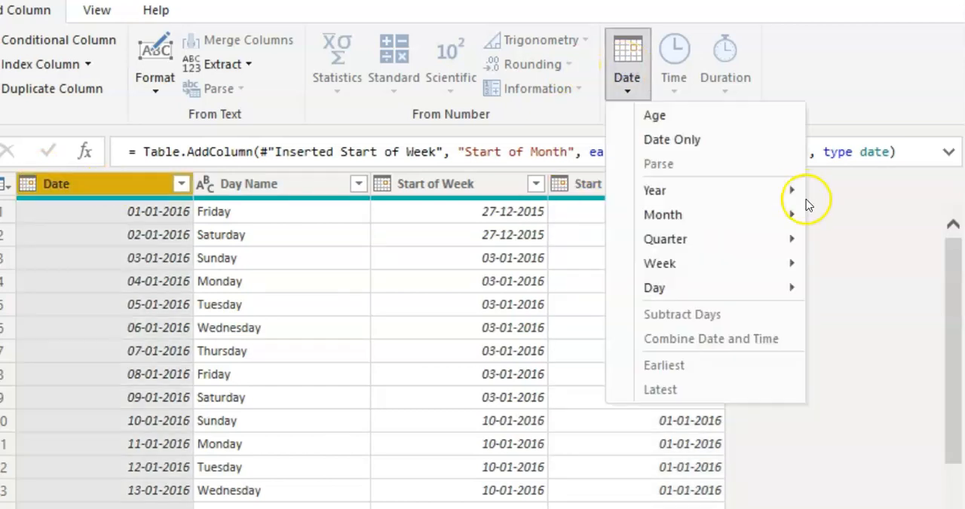
pyautogui.moveTo(788, 217)
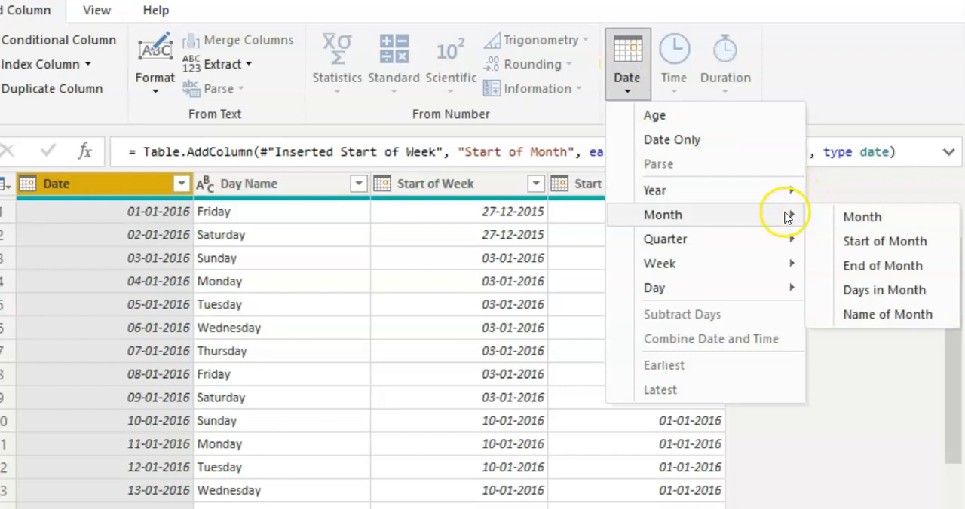
pyautogui.click(861, 315)
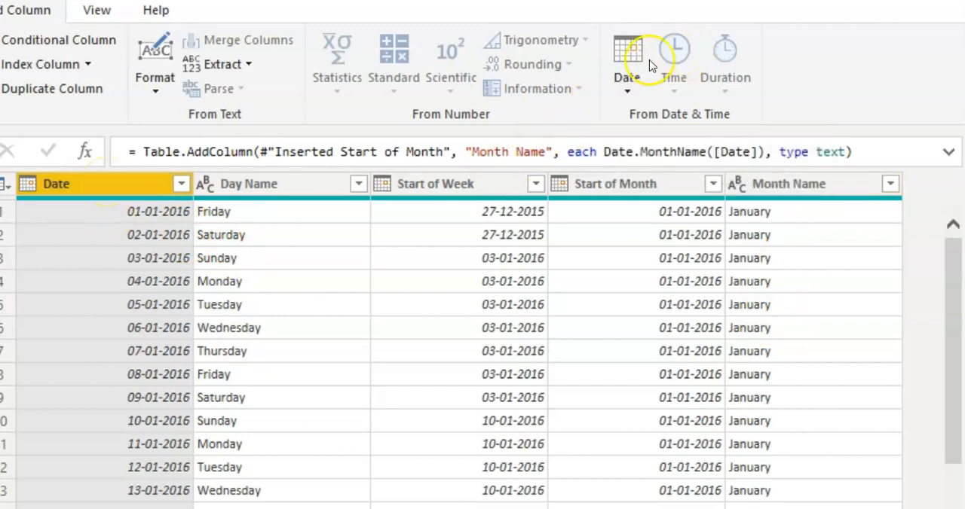
# Add a column with the year from the Date column.
pyautogui.click(627, 79)
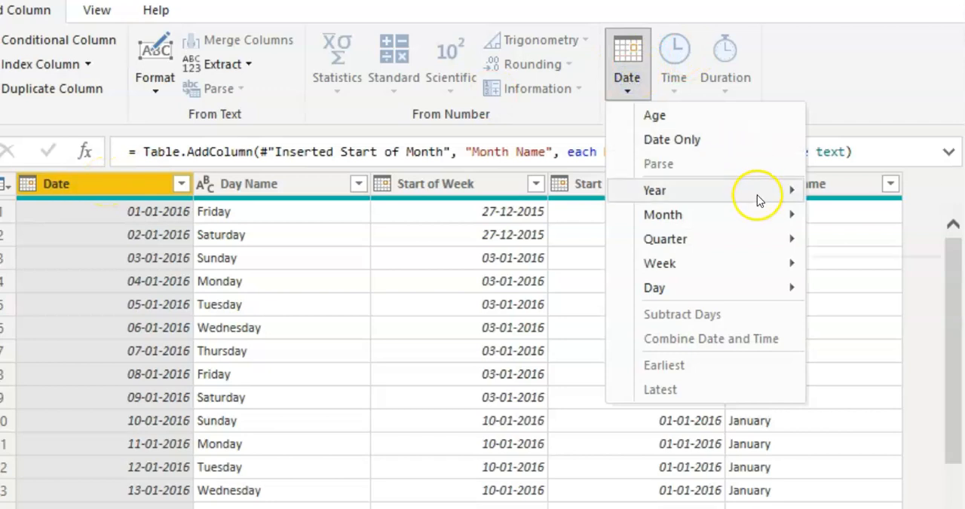
pyautogui.moveTo(757, 193)
pyautogui.click(852, 193)
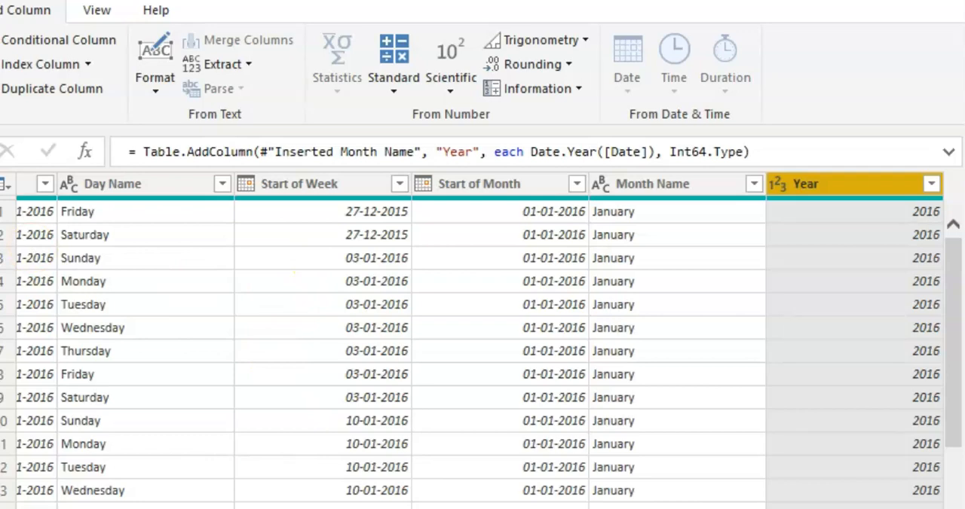
pyautogui.hscroll(-2, 479, 341)
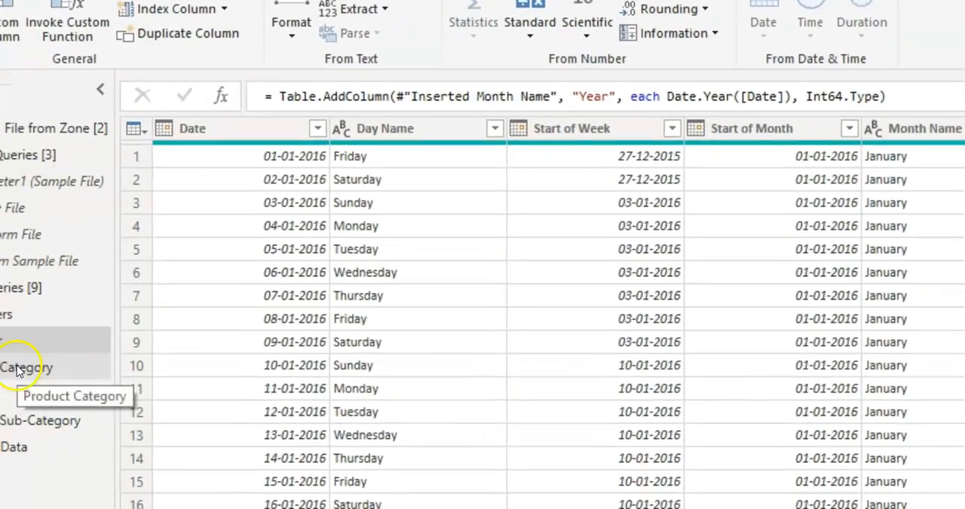
# In the Product query, add a Percentage column that calculates 95 percent of the ProductPrice column.
pyautogui.click(128, 318)
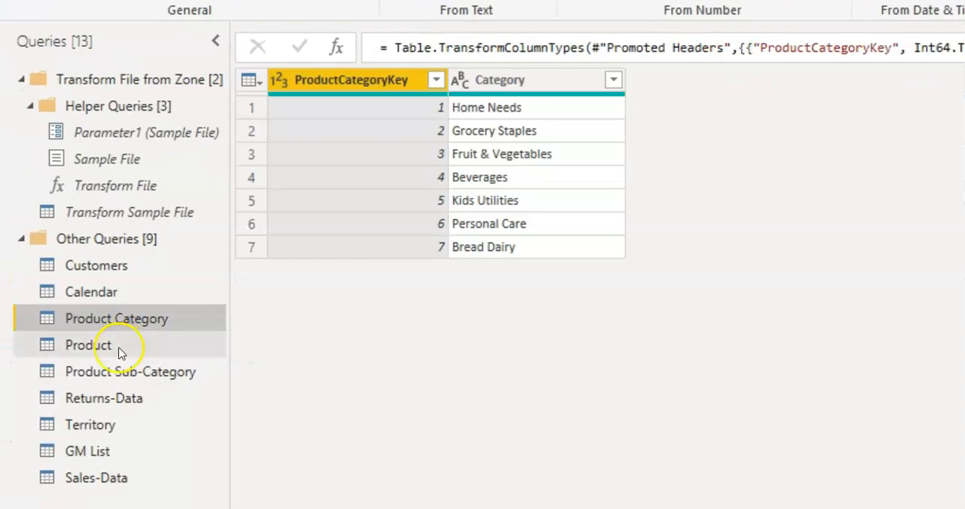
pyautogui.click(119, 351)
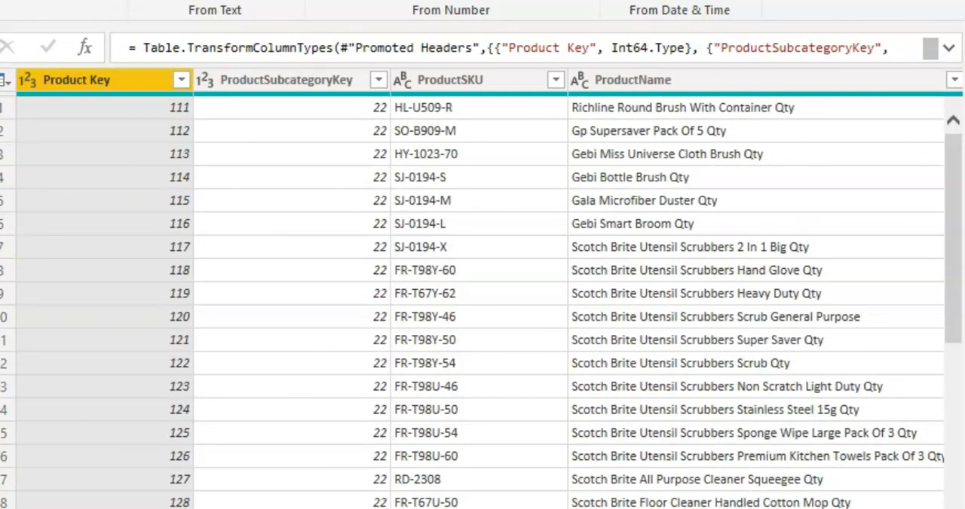
pyautogui.hscroll(10, 482, 302)
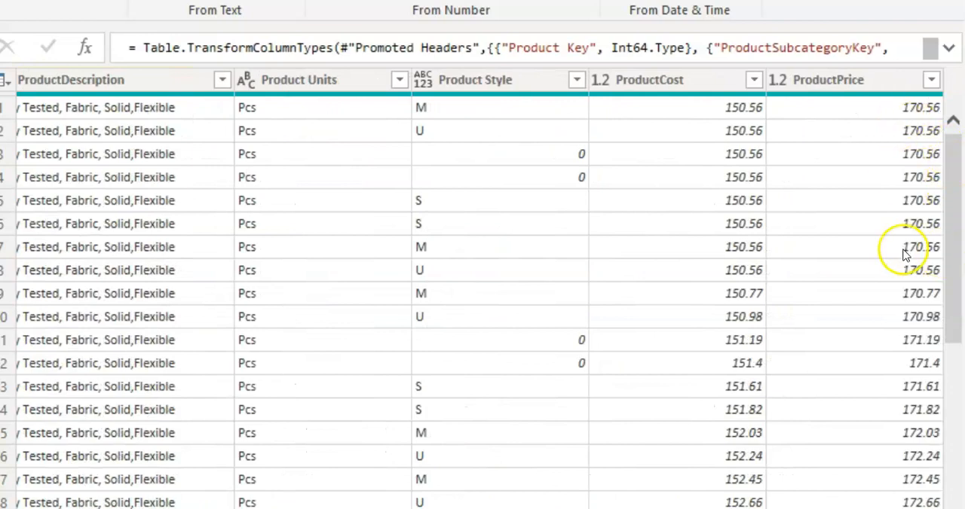
pyautogui.click(850, 84)
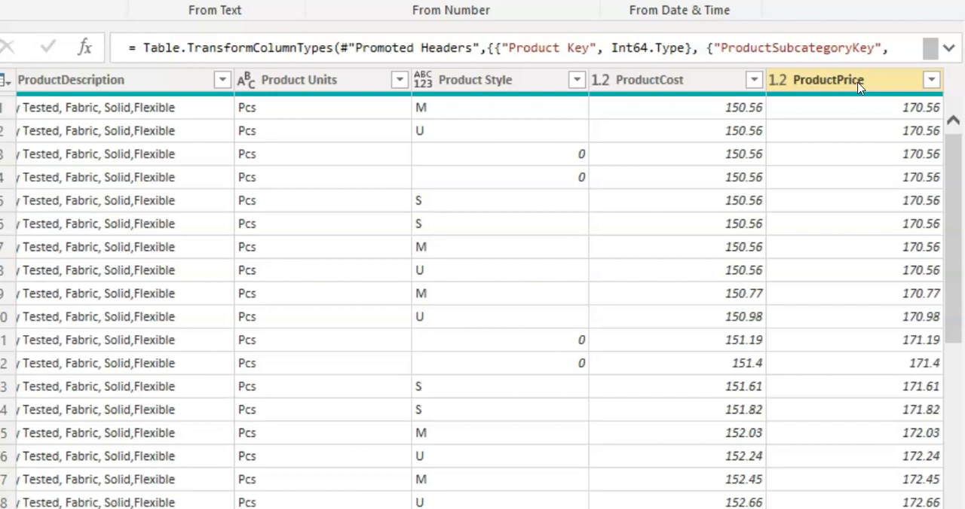
pyautogui.click(859, 88)
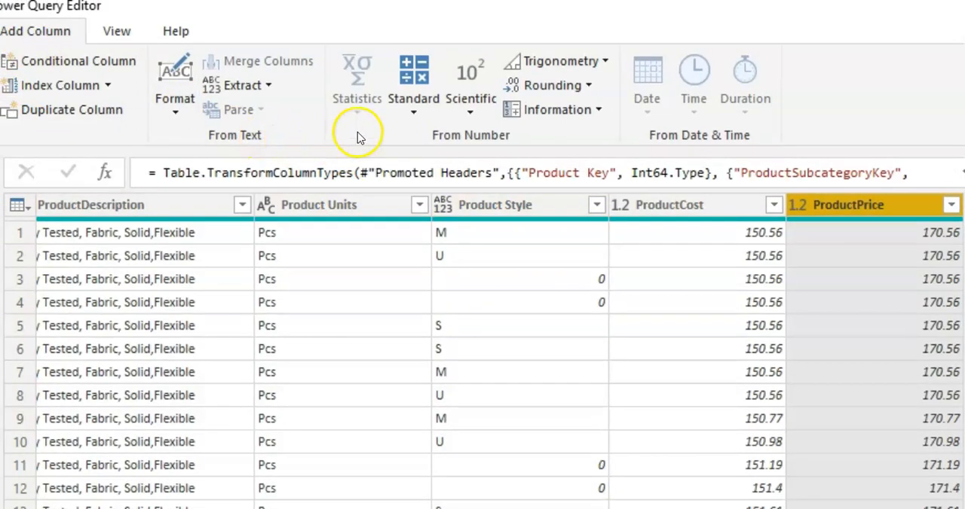
pyautogui.click(411, 113)
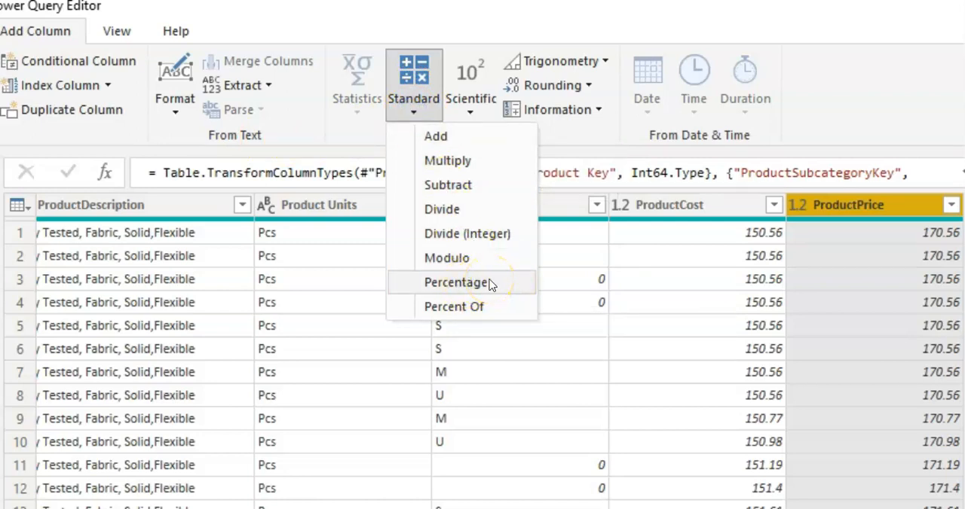
pyautogui.click(456, 283)
pyautogui.click(337, 404)
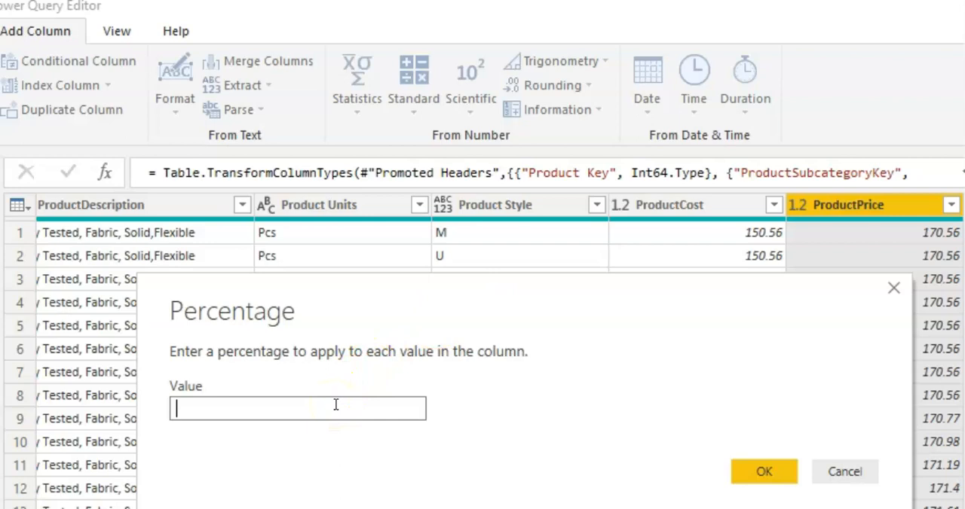
pyautogui.write('95')
pyautogui.click(764, 473)
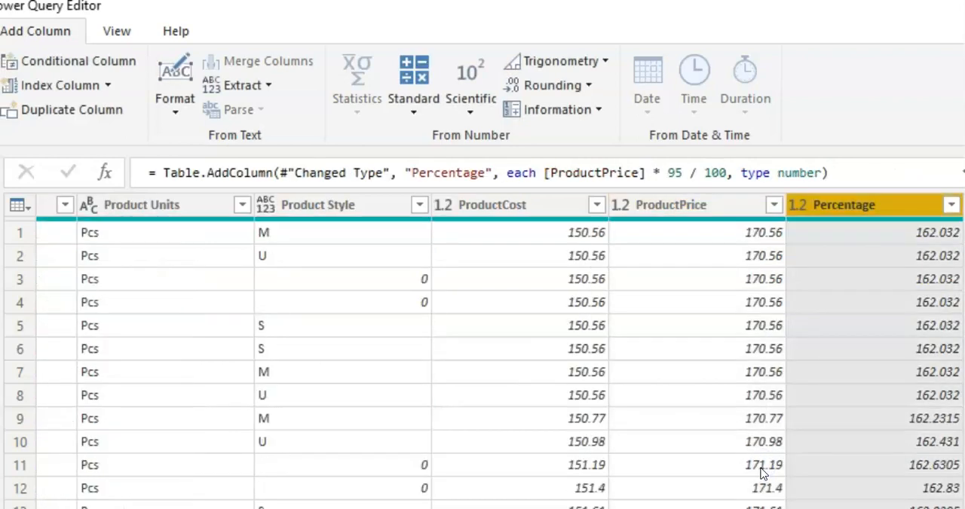
# Rename the new Percentage column as Discounted Price.
pyautogui.doubleClick(882, 204)
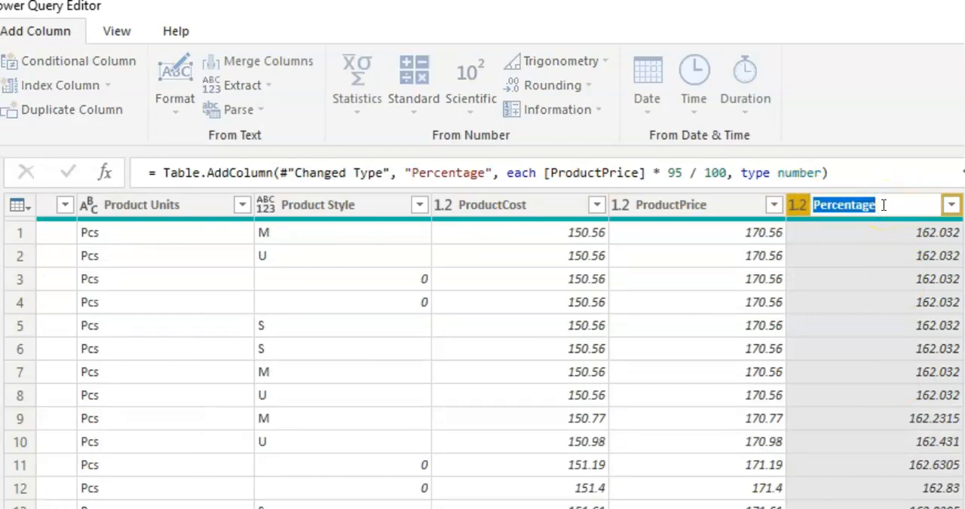
pyautogui.write('Discountd')
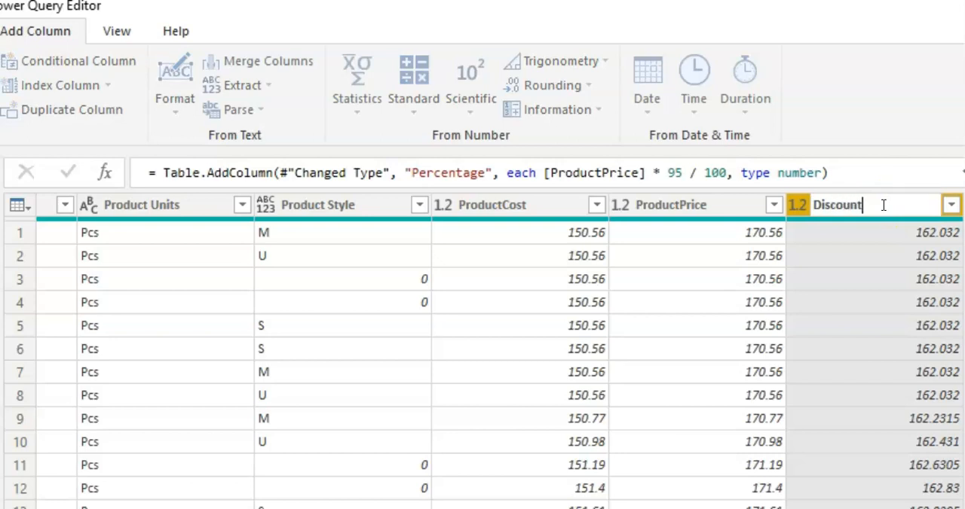
pyautogui.press('BackSpace')
pyautogui.write('ed 5')
pyautogui.write('rice')
pyautogui.press('Return')
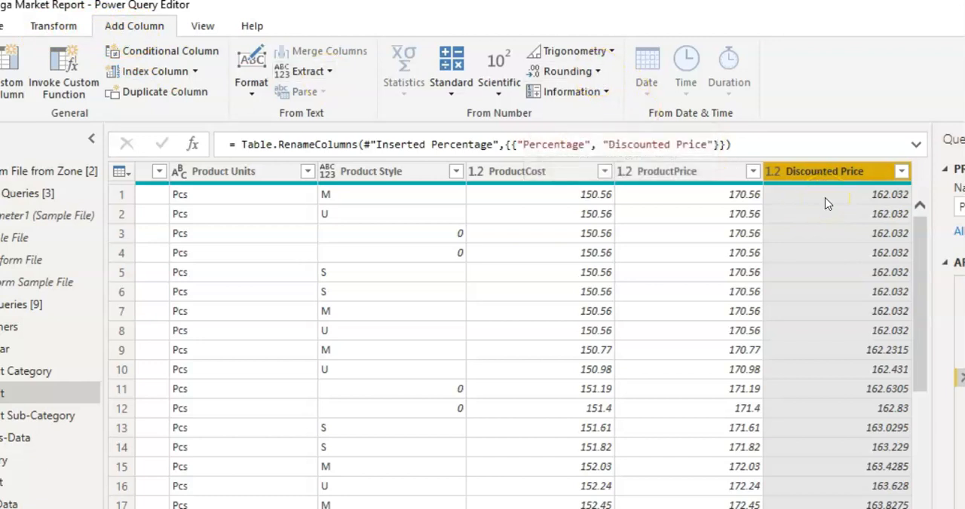
# Round the values in the existing Discounted Price column to 2 decimal places.
pyautogui.click(49, 29)
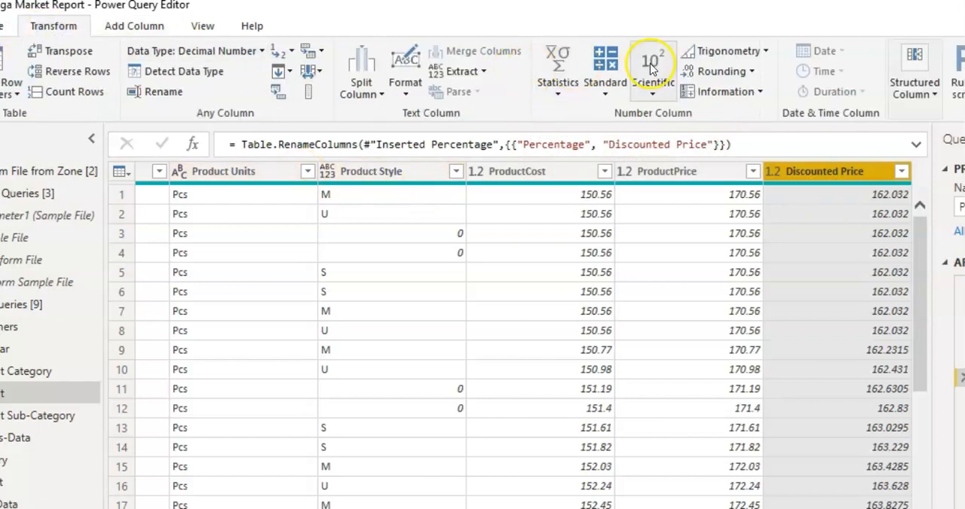
pyautogui.click(715, 72)
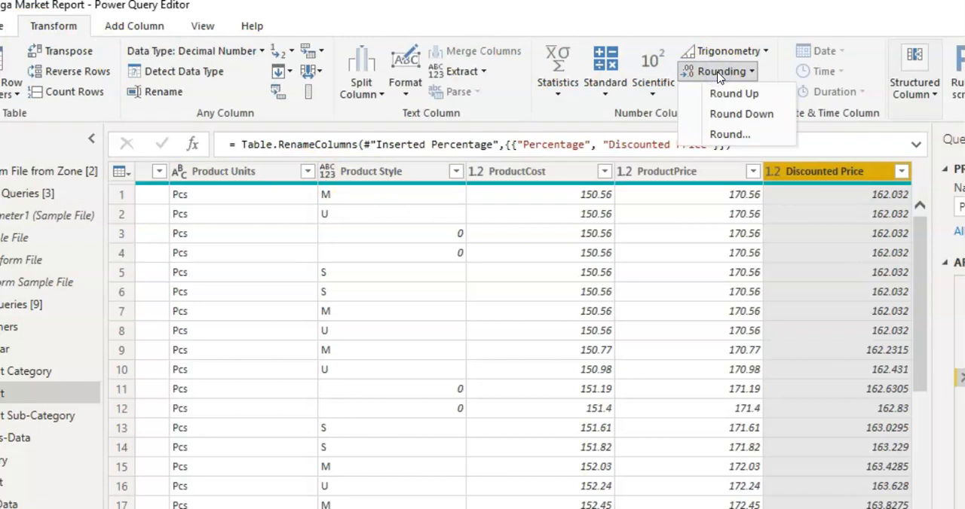
pyautogui.click(728, 135)
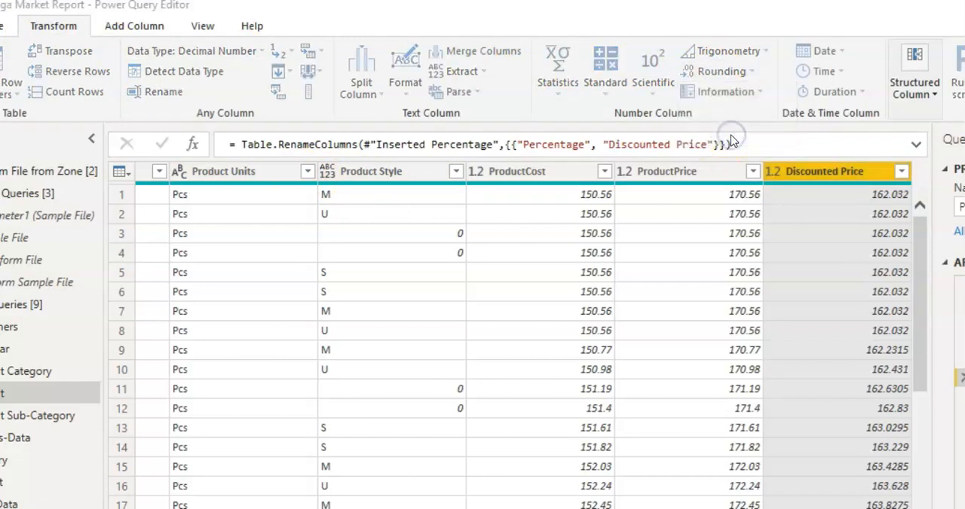
pyautogui.write('2')
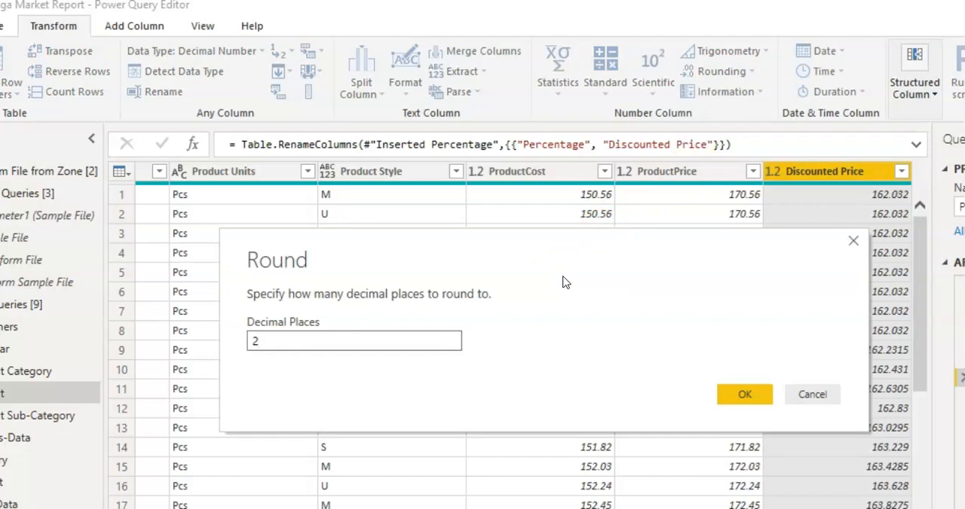
pyautogui.click(743, 395)
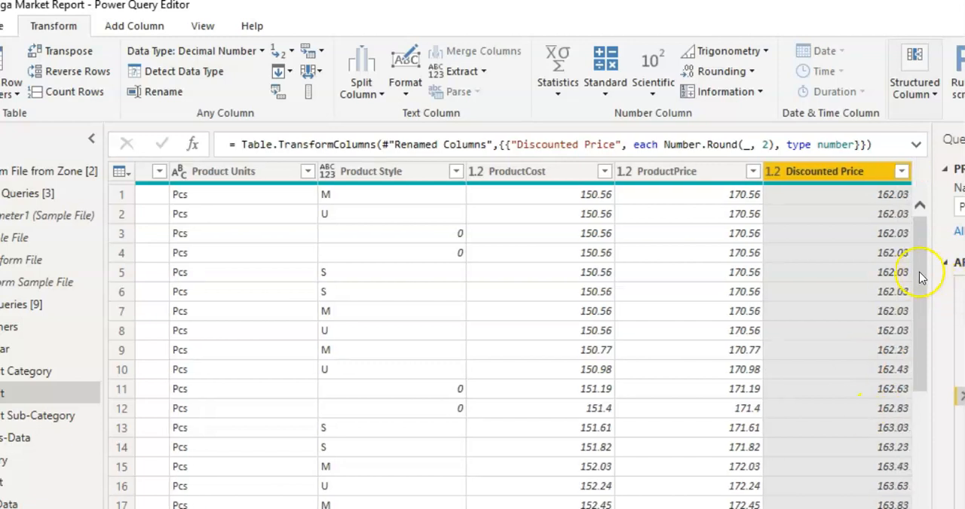
pyautogui.moveTo(922, 260); pyautogui.dragTo(920, 459)
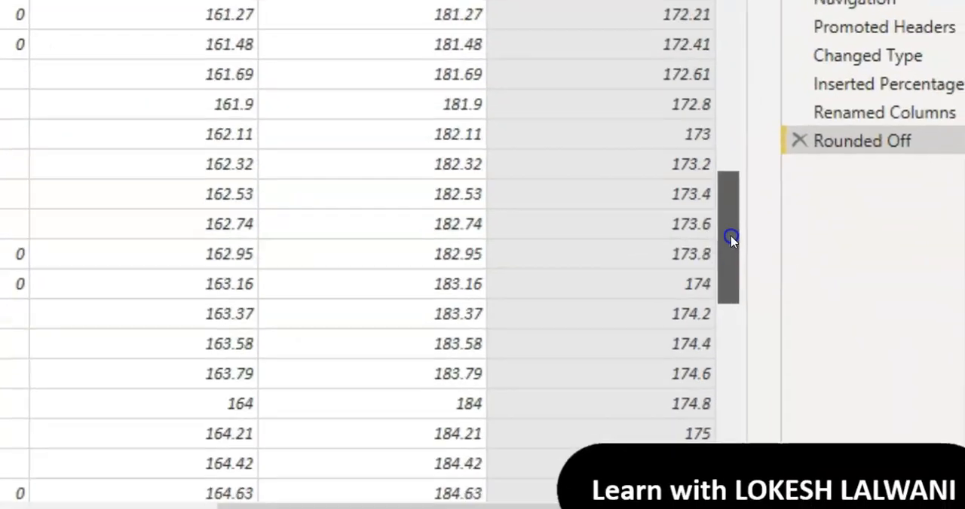
pyautogui.moveTo(731, 237); pyautogui.dragTo(731, 237)
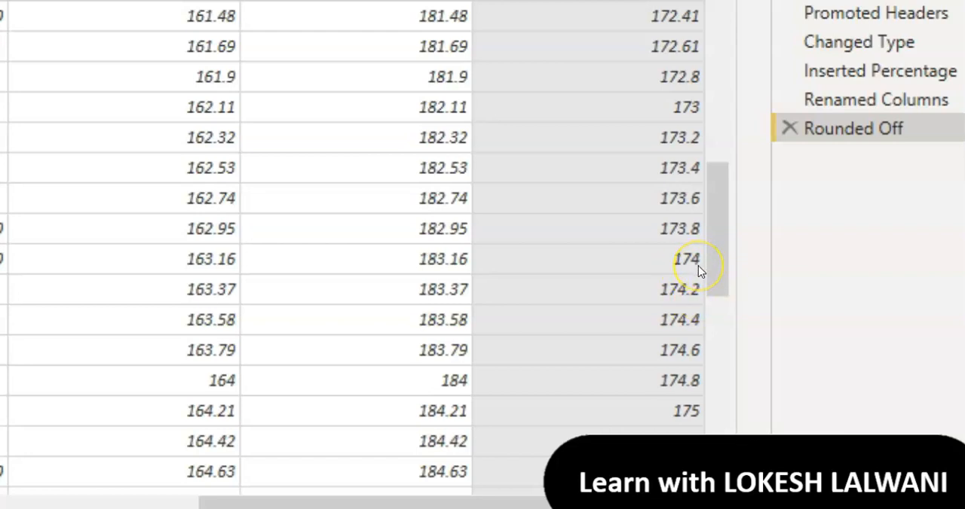
pyautogui.moveTo(716, 260); pyautogui.dragTo(716, 1)
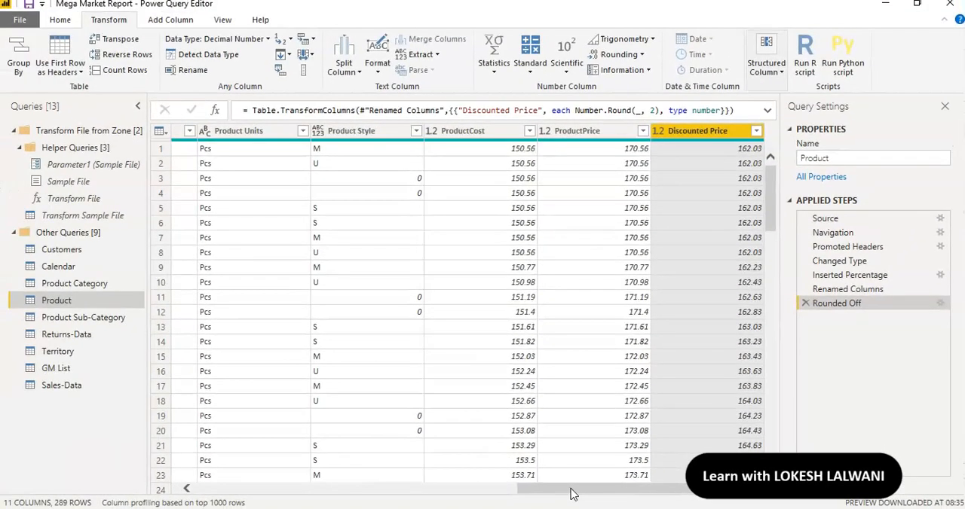
# Add a column extracting the text between delimiters from ProductSKU, with a hyphen as both start and end delimiter.
pyautogui.moveTo(307, 508); pyautogui.dragTo(263, 508)
pyautogui.moveTo(549, 495); pyautogui.dragTo(327, 501)
pyautogui.moveTo(488, 508); pyautogui.dragTo(452, 508)
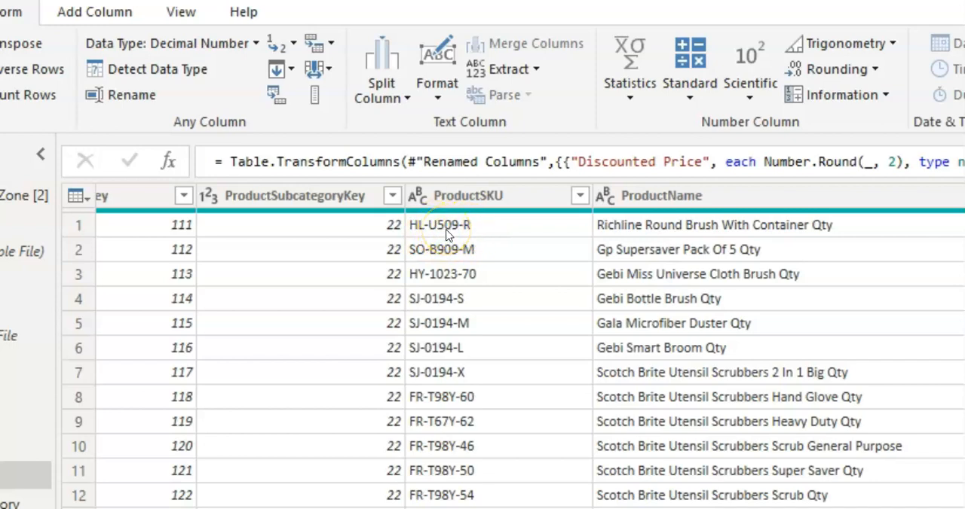
pyautogui.click(520, 195)
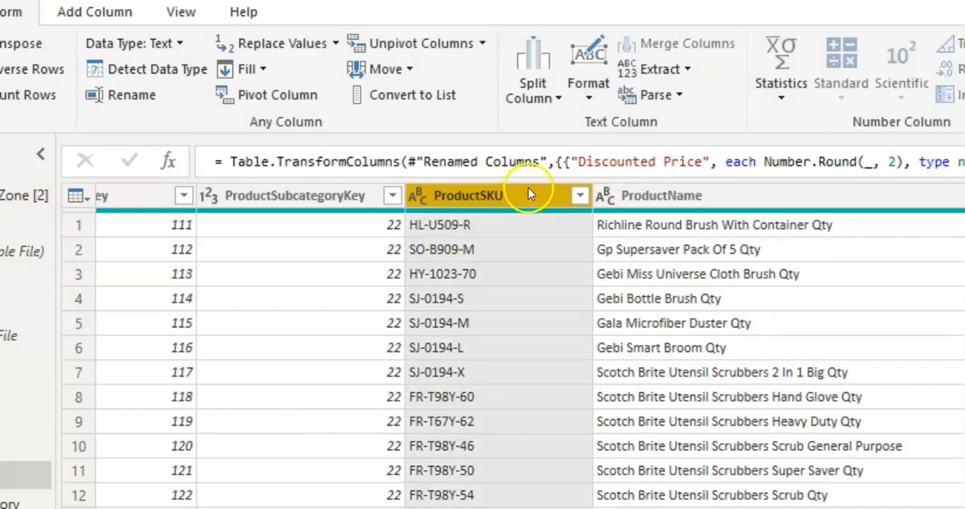
pyautogui.click(449, 229)
pyautogui.click(77, 20)
pyautogui.click(76, 13)
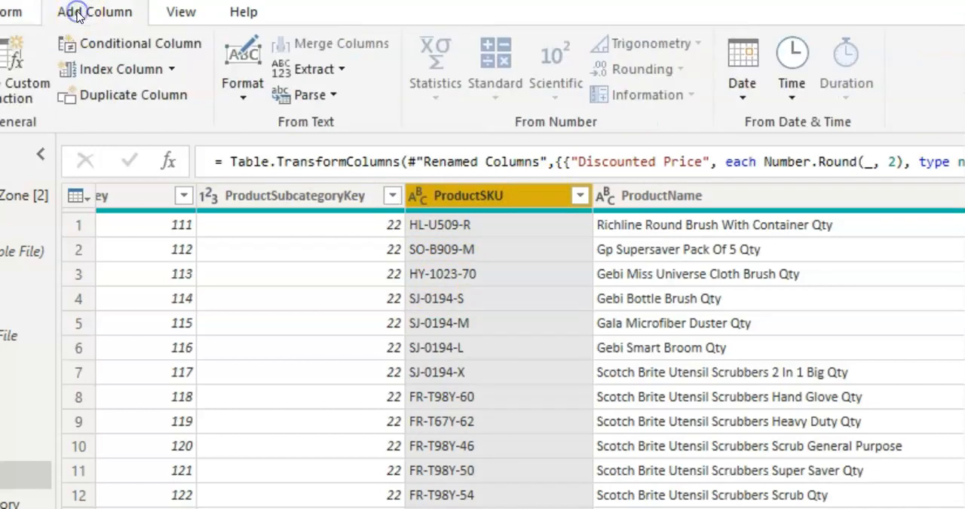
pyautogui.click(340, 69)
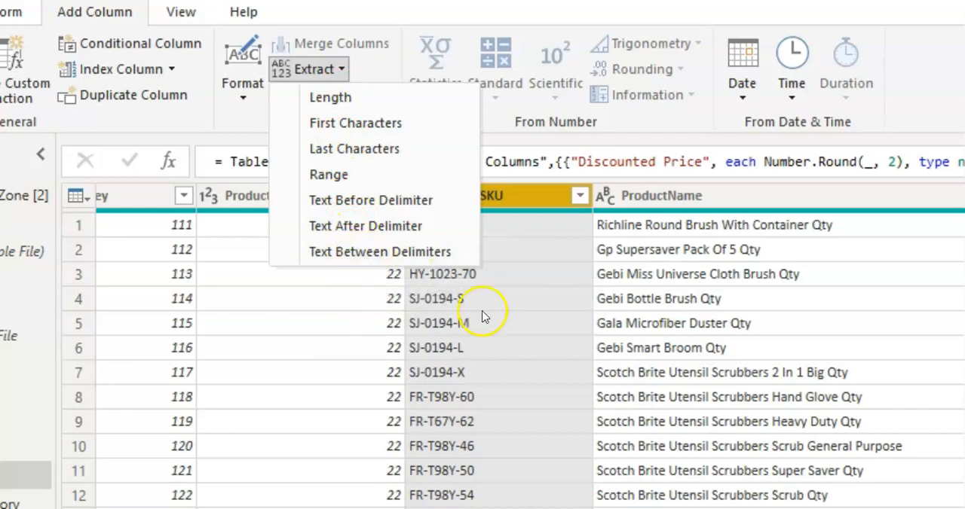
pyautogui.click(416, 255)
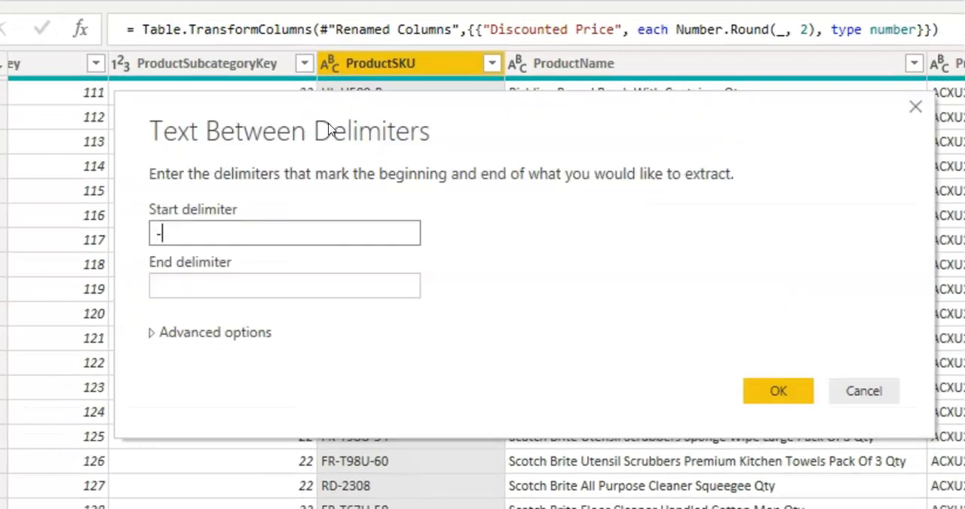
pyautogui.click(225, 291)
pyautogui.write('-')
pyautogui.click(194, 231)
pyautogui.click(192, 276)
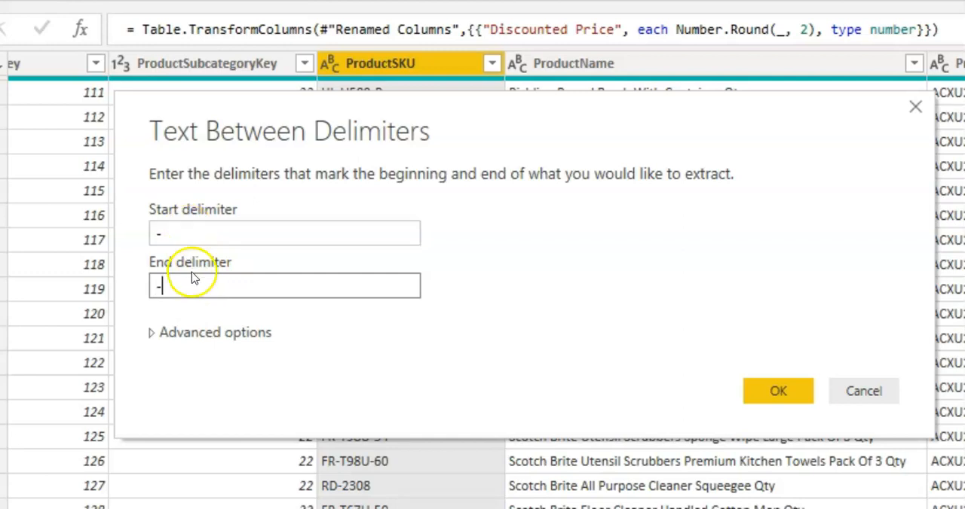
pyautogui.click(778, 392)
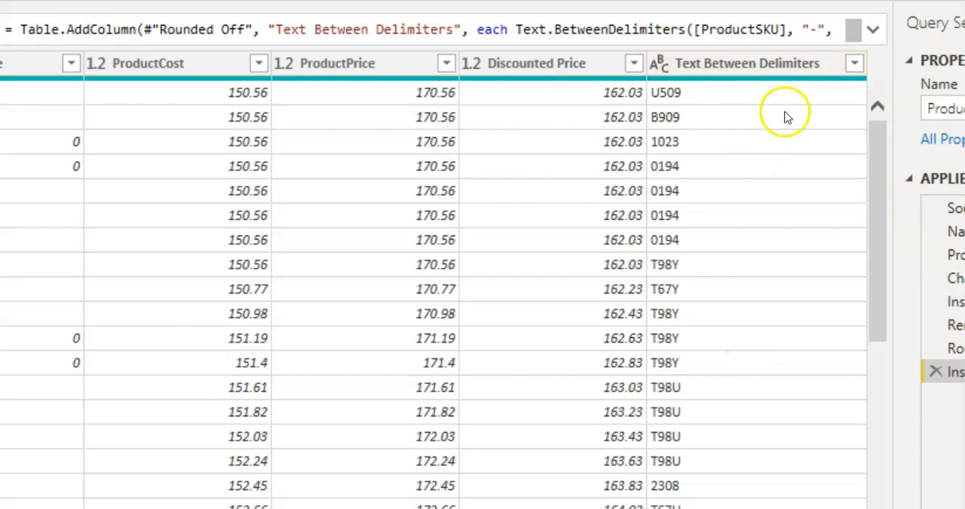
# Rename the extracted text column as SKU Type.
pyautogui.doubleClick(761, 69)
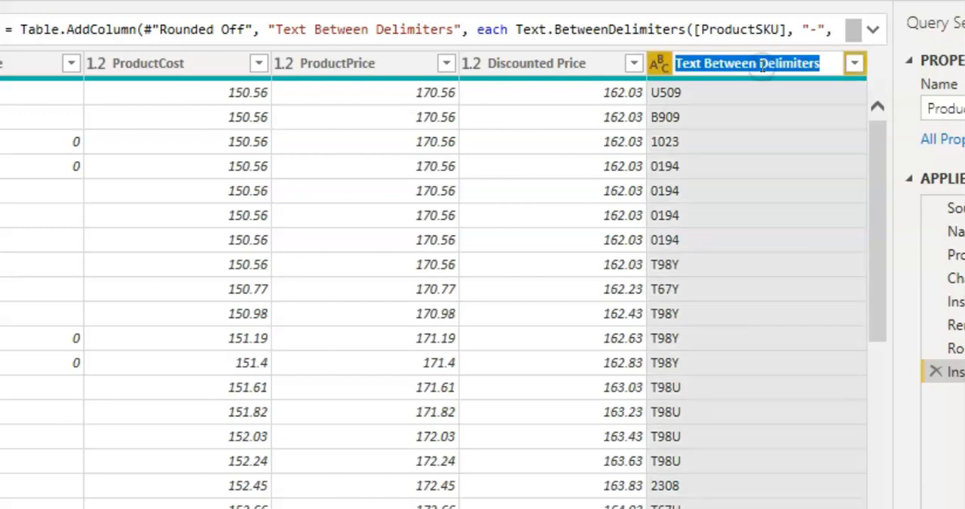
pyautogui.write('SKU Type')
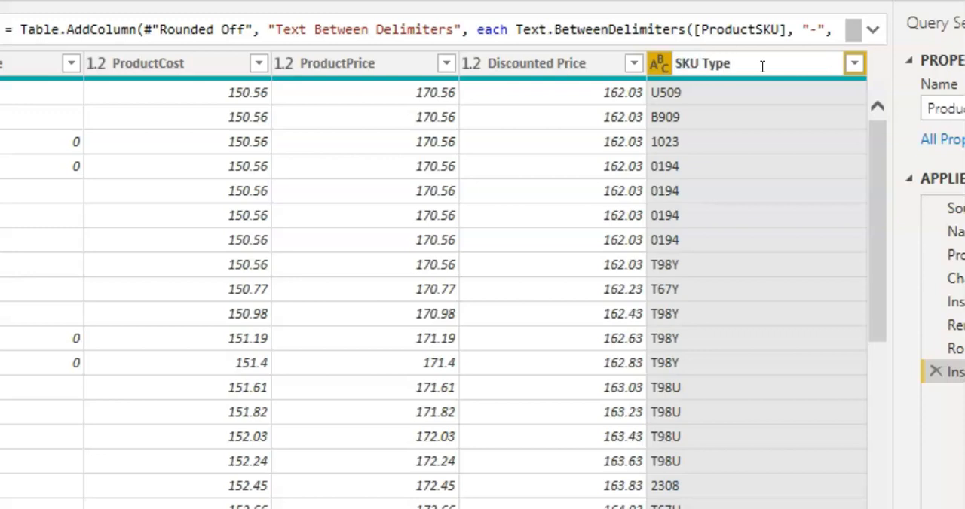
pyautogui.press('Return')
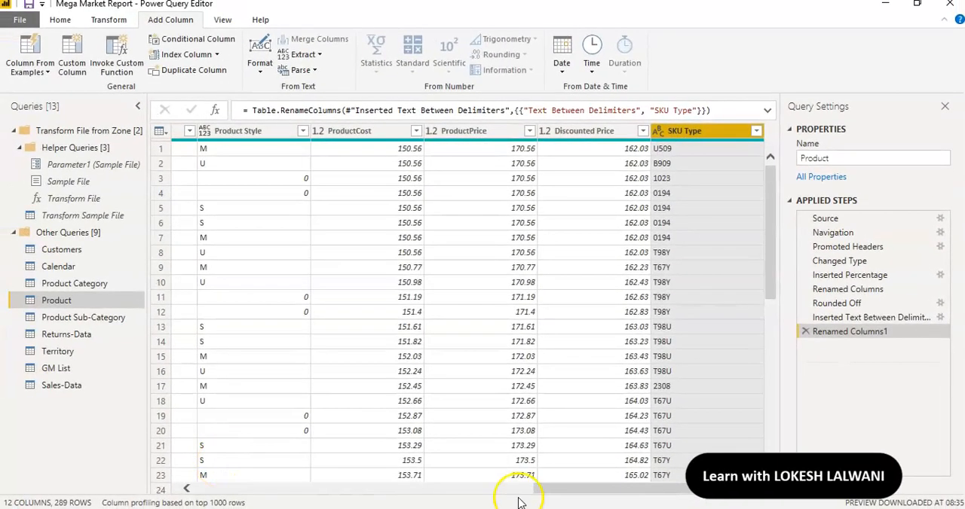
# Close the query editor and apply all pending query changes to the report.
pyautogui.moveTo(548, 495); pyautogui.dragTo(194, 490)
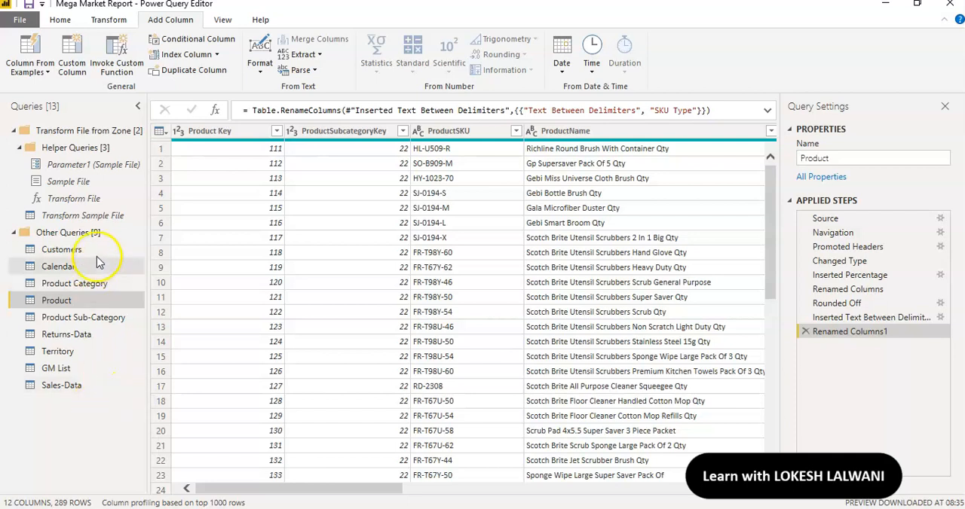
pyautogui.click(61, 19)
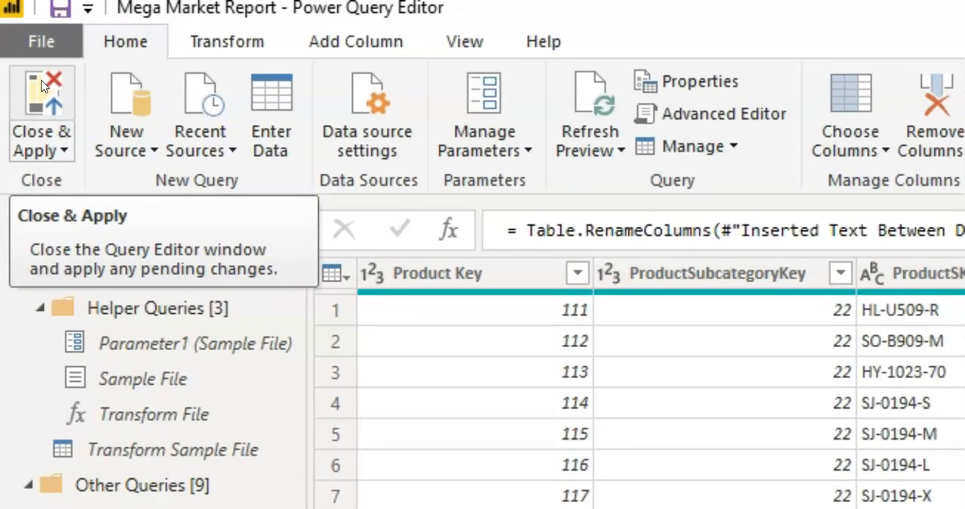
pyautogui.click(43, 85)
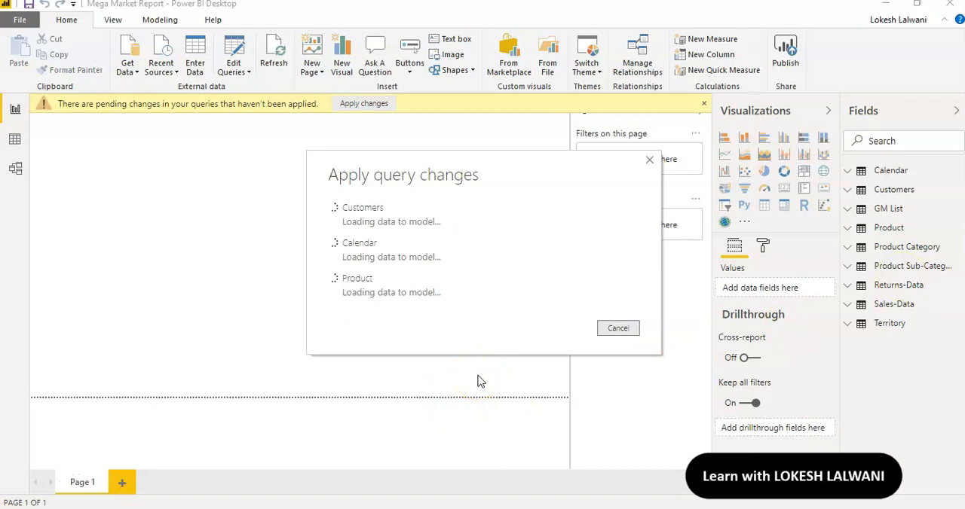
# Review the loaded data of the Calendar, Customers and Product tables, including their added columns.
pyautogui.click(16, 140)
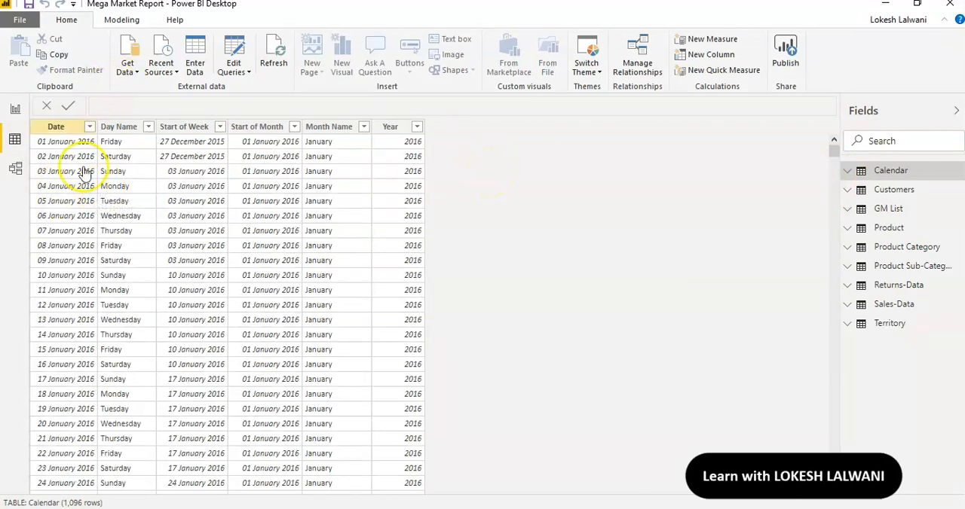
pyautogui.click(892, 192)
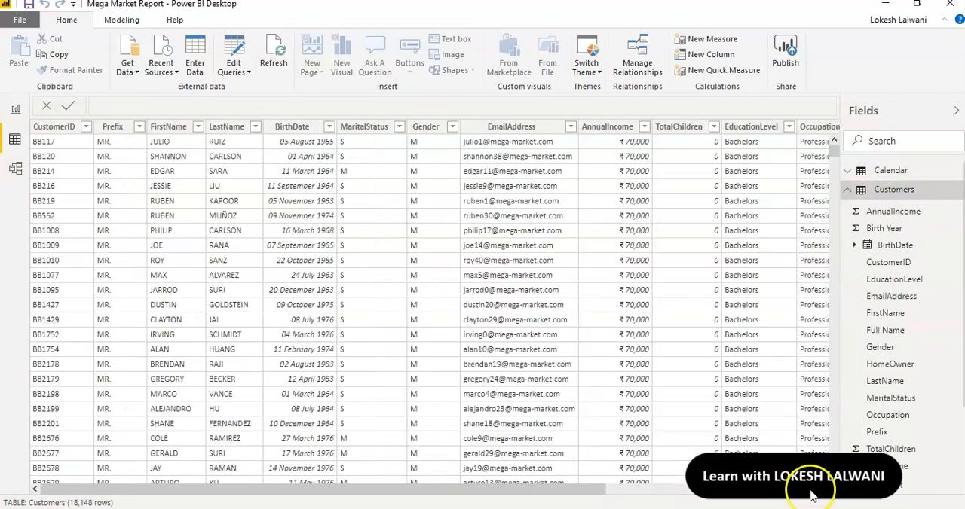
pyautogui.click(811, 491)
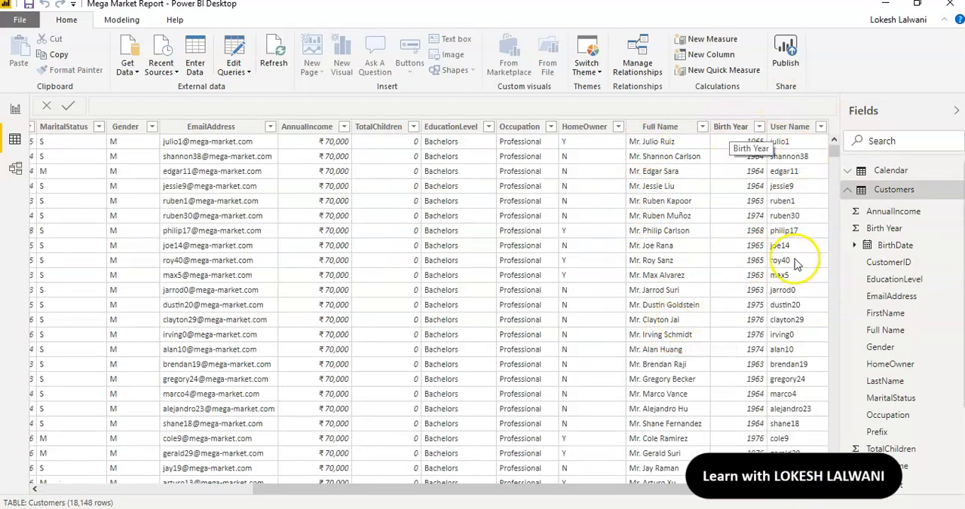
pyautogui.click(847, 193)
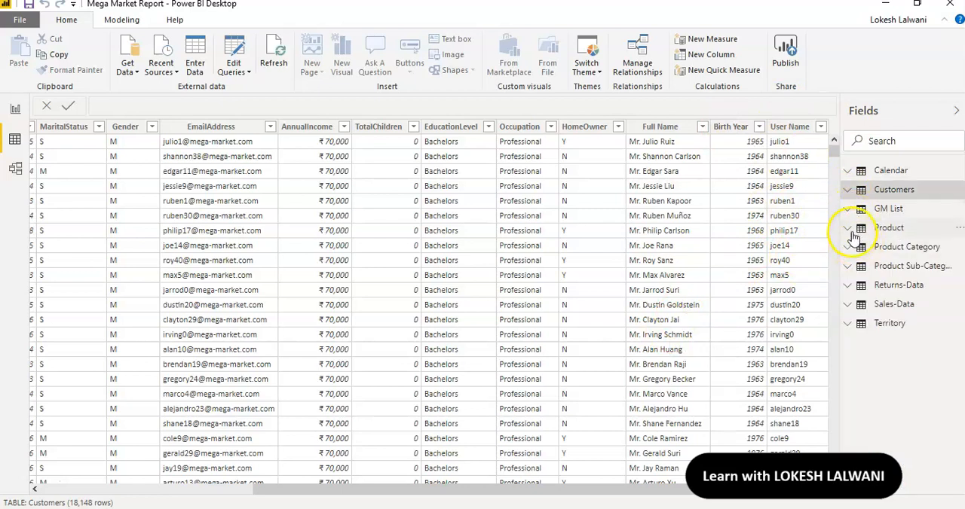
pyautogui.click(848, 229)
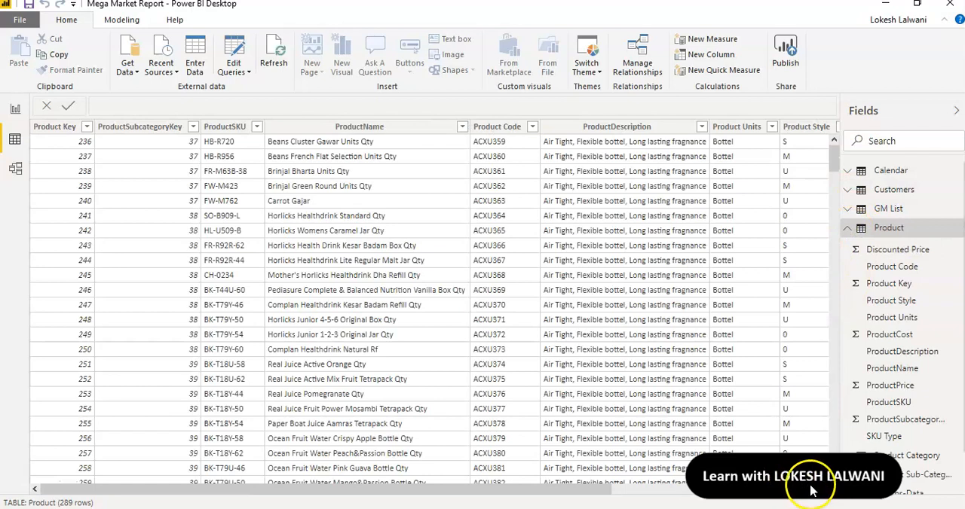
pyautogui.click(811, 490)
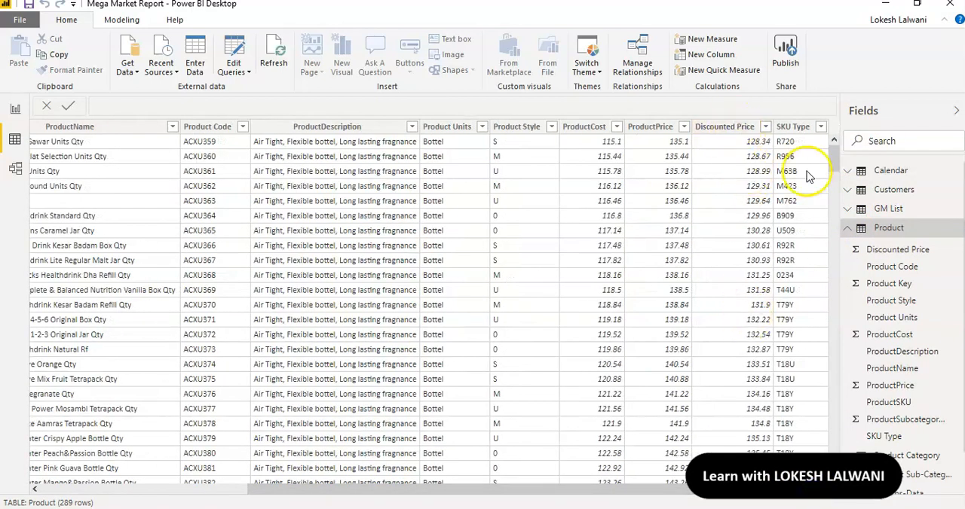
pyautogui.click(846, 230)
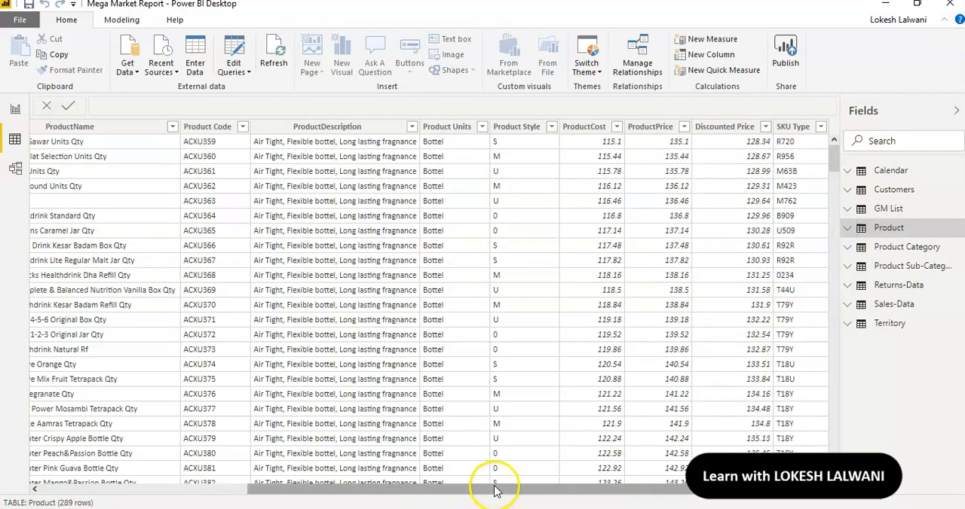
pyautogui.moveTo(496, 491); pyautogui.dragTo(189, 486)
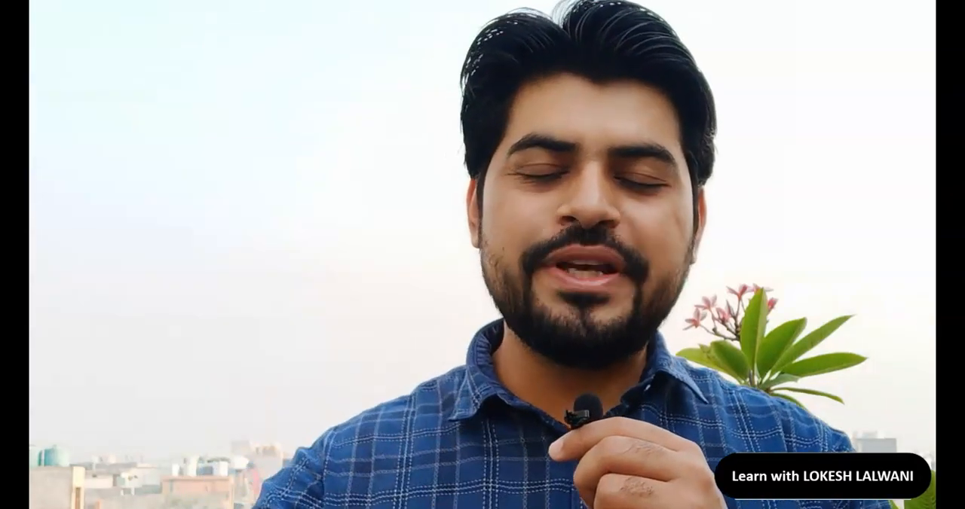